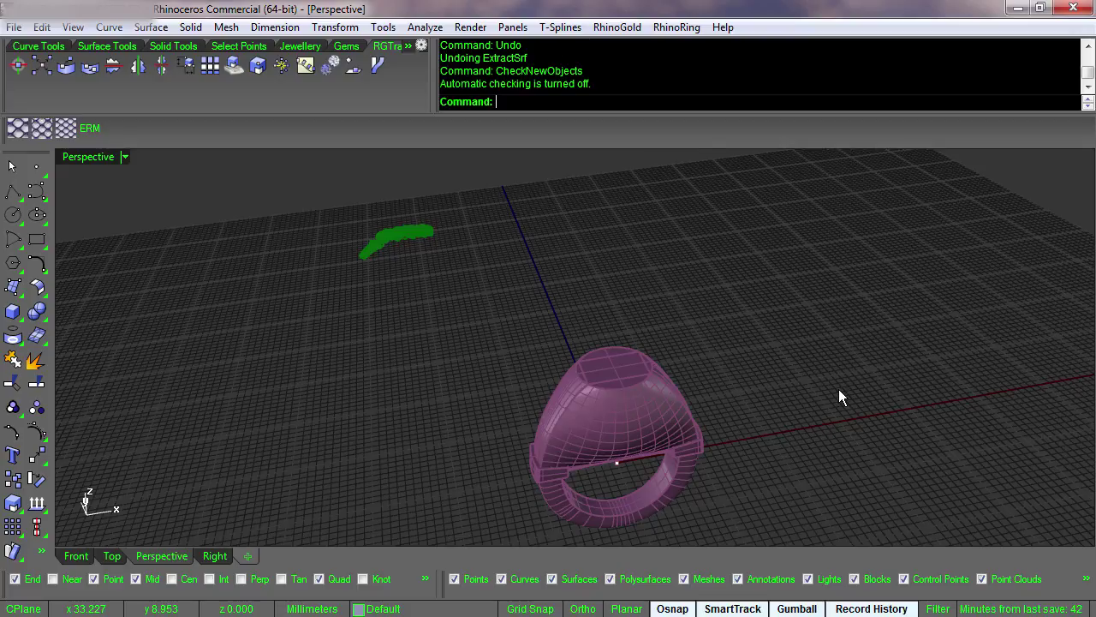
Extract a copy of the ring's front domed surface with ExtractSrf, keeping Copy=Yes.
key("Down")
key("Down")
key("Down")
key("Down")
right_click_drag(839, 389, 841, 451)
key("Down")
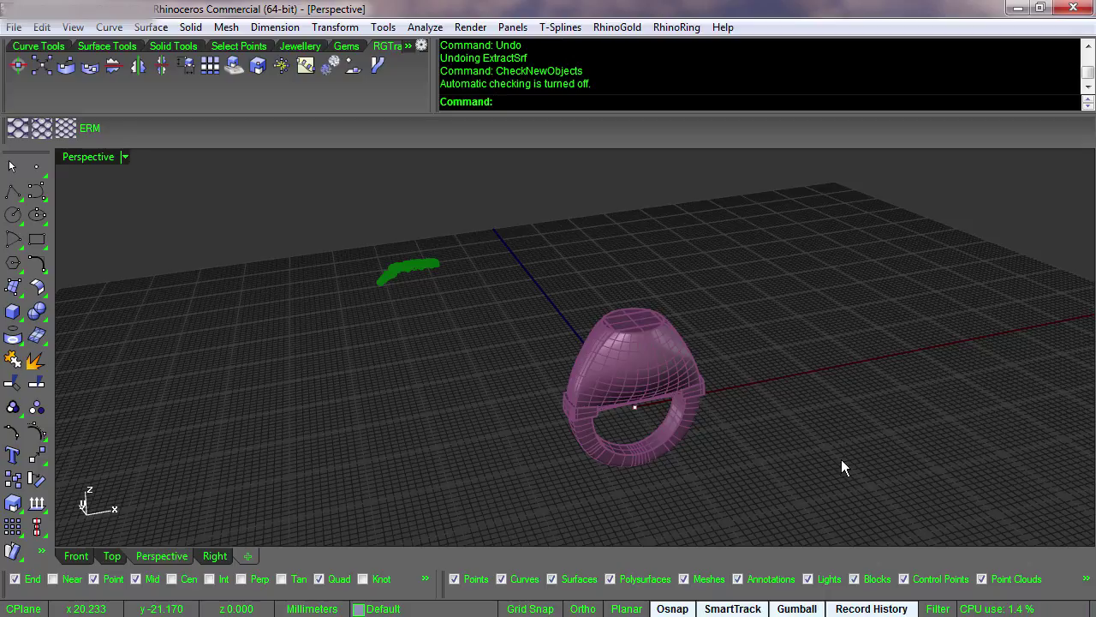
type("ExtractSrf")
key("Return")
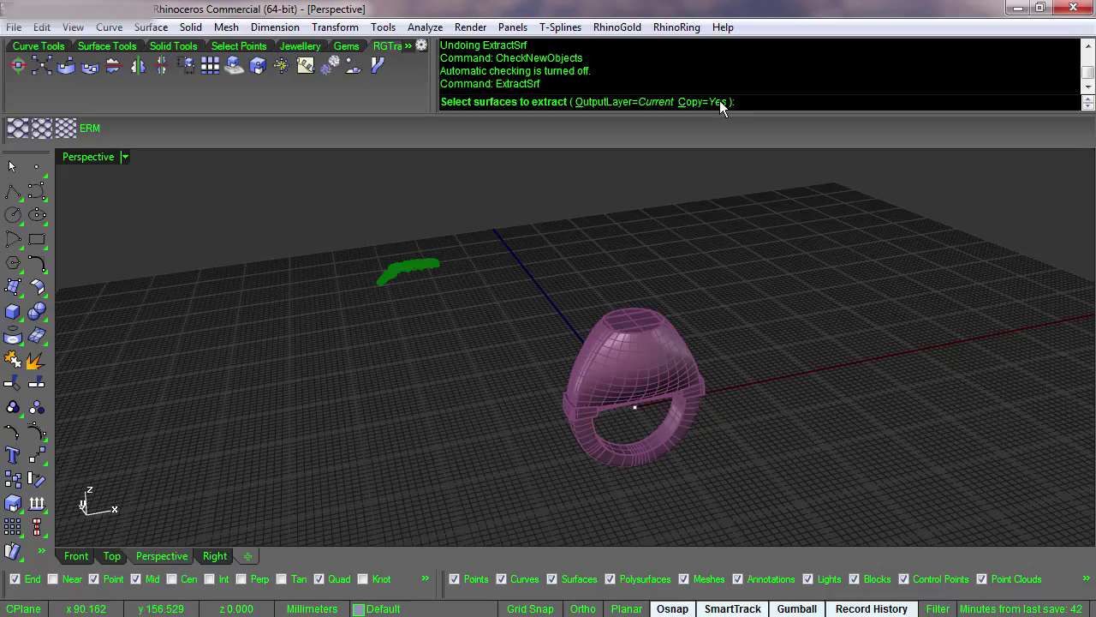
scroll(669, 318, "up", 5)
scroll(656, 347, "up", 1)
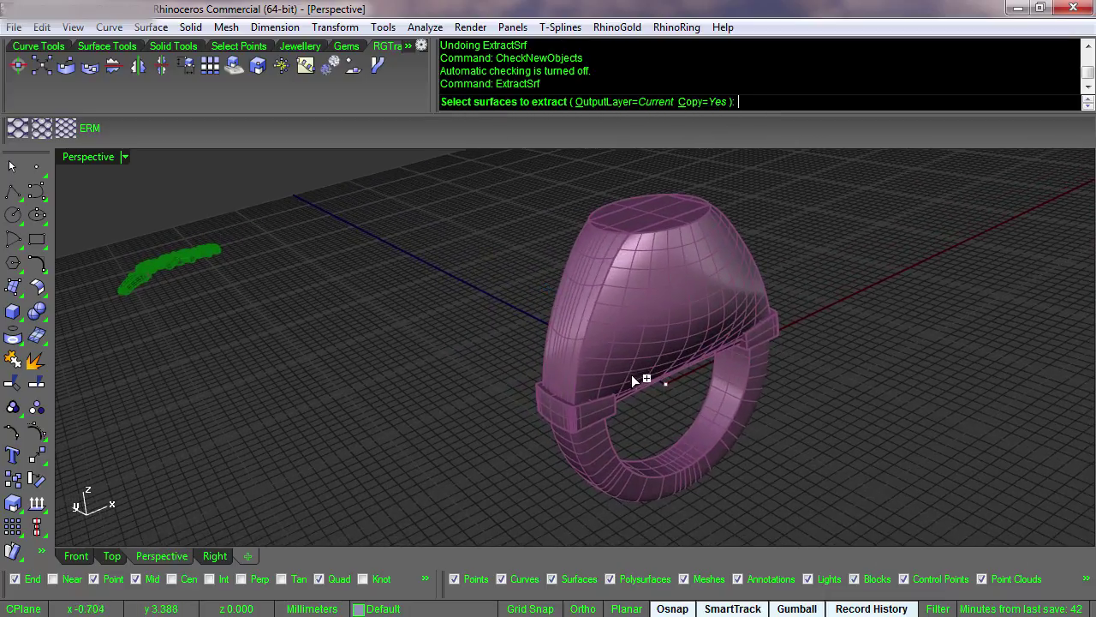
left_click(627, 379)
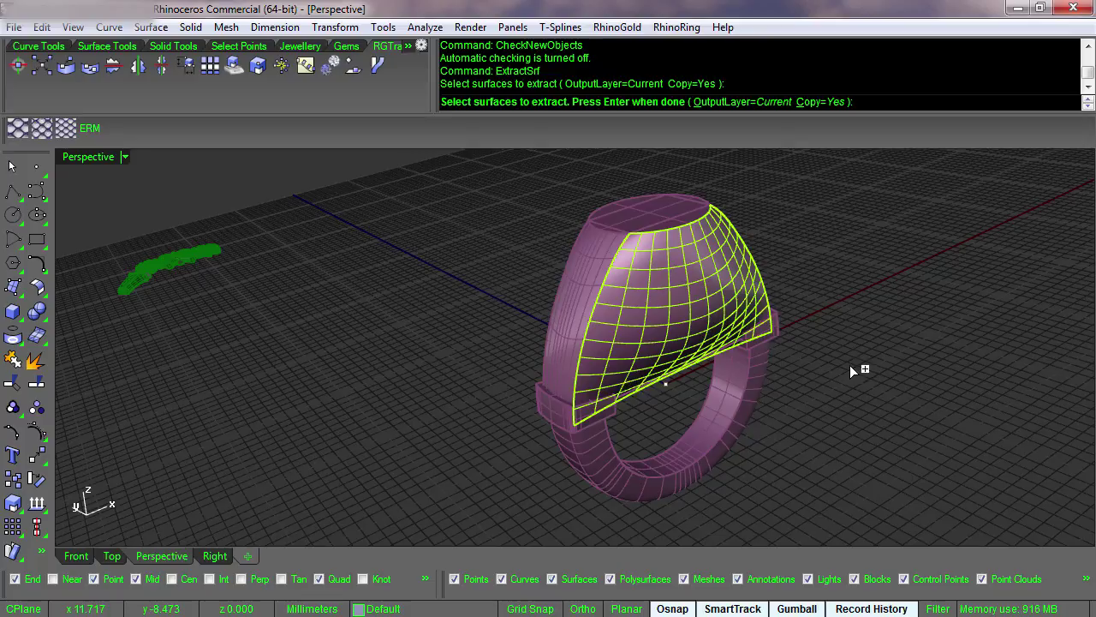
key("Return")
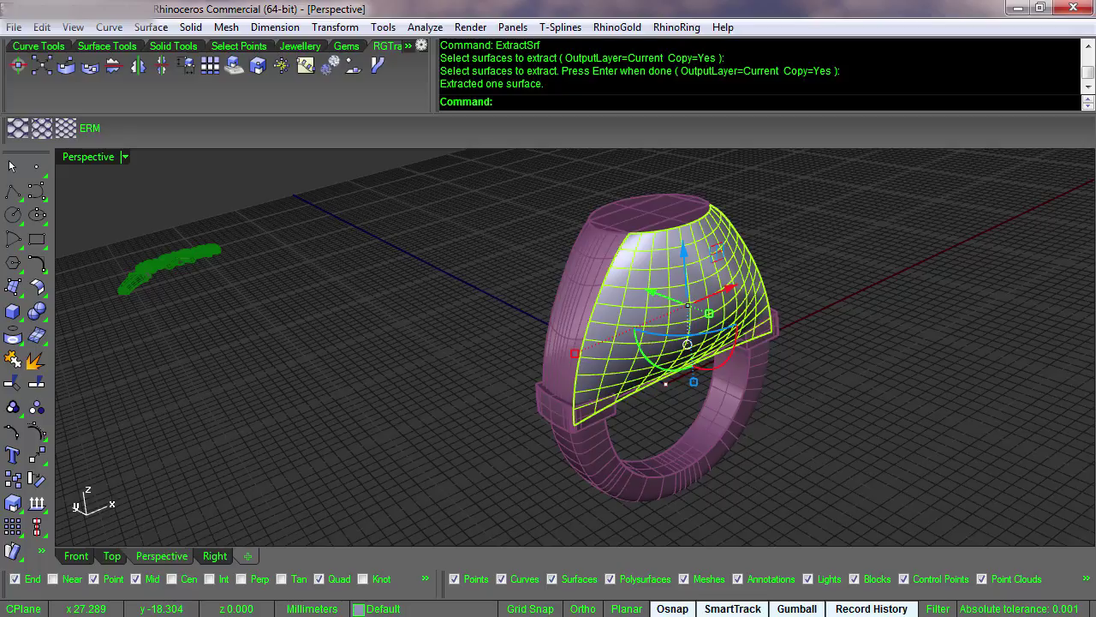
Assign the extracted dome surface to the Temp layer and deselect it.
key("F5")
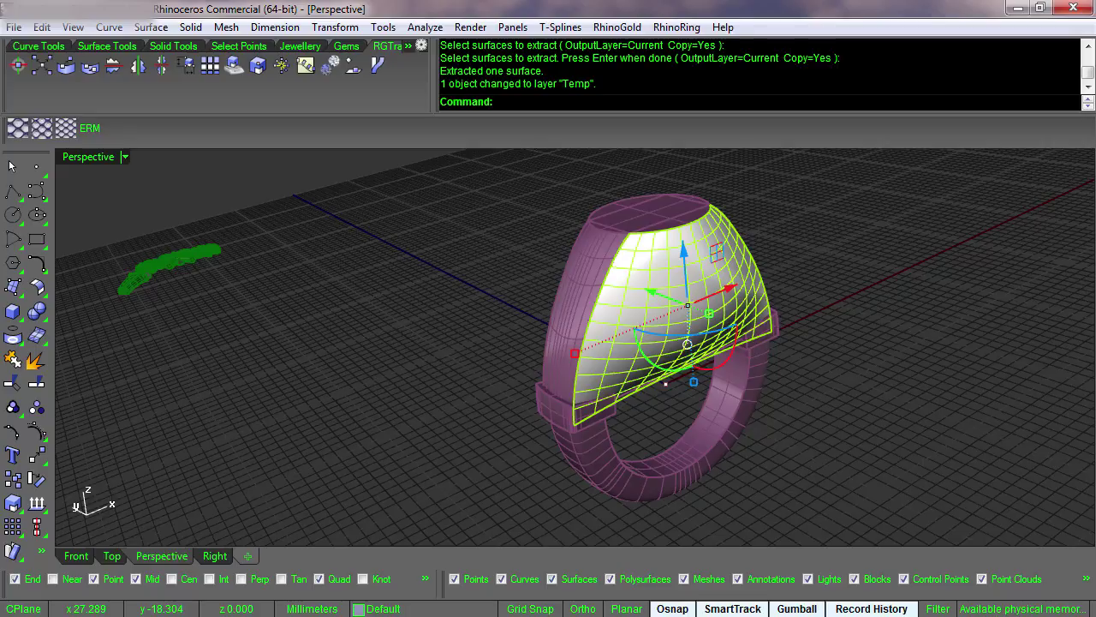
left_click(497, 370)
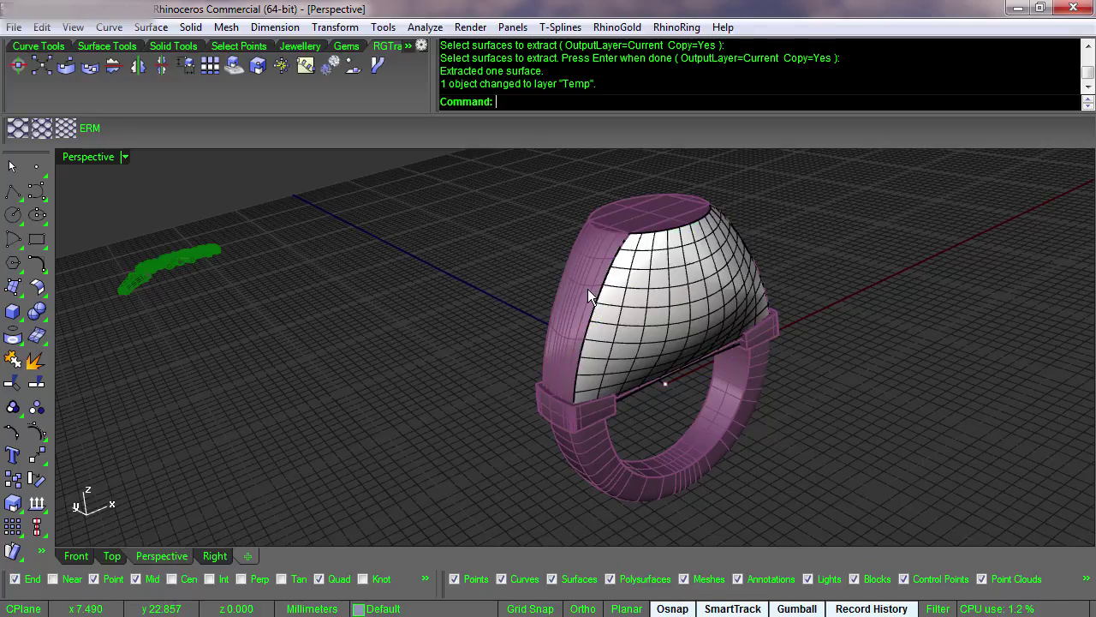
left_click(656, 335)
left_click(352, 326)
left_click_drag(524, 206, 915, 524)
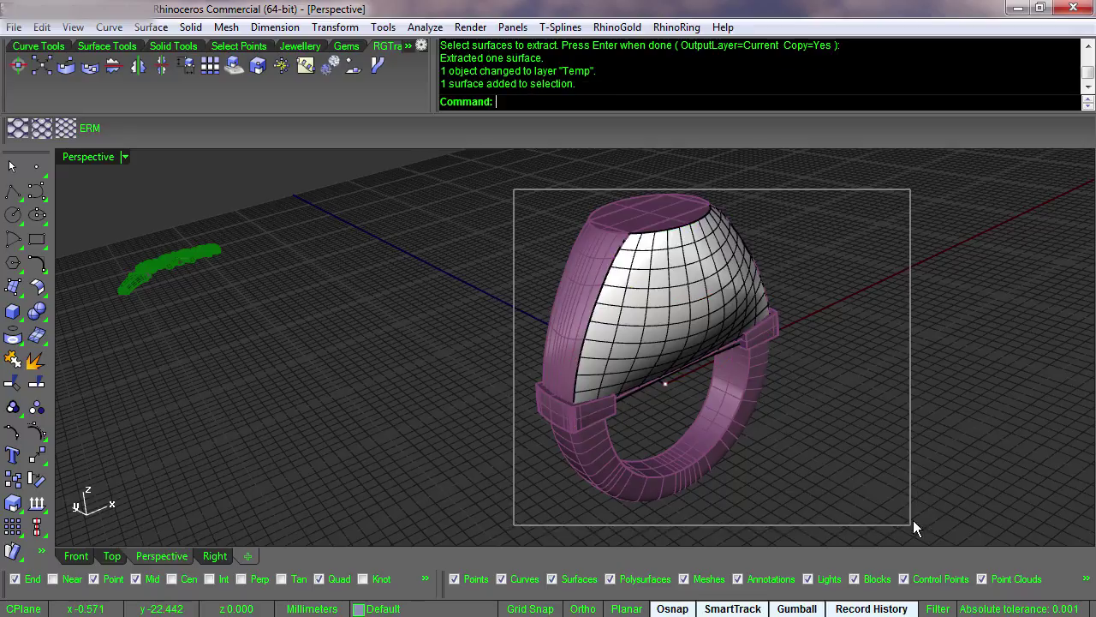
left_click(868, 391)
left_click(659, 305)
left_click(862, 435)
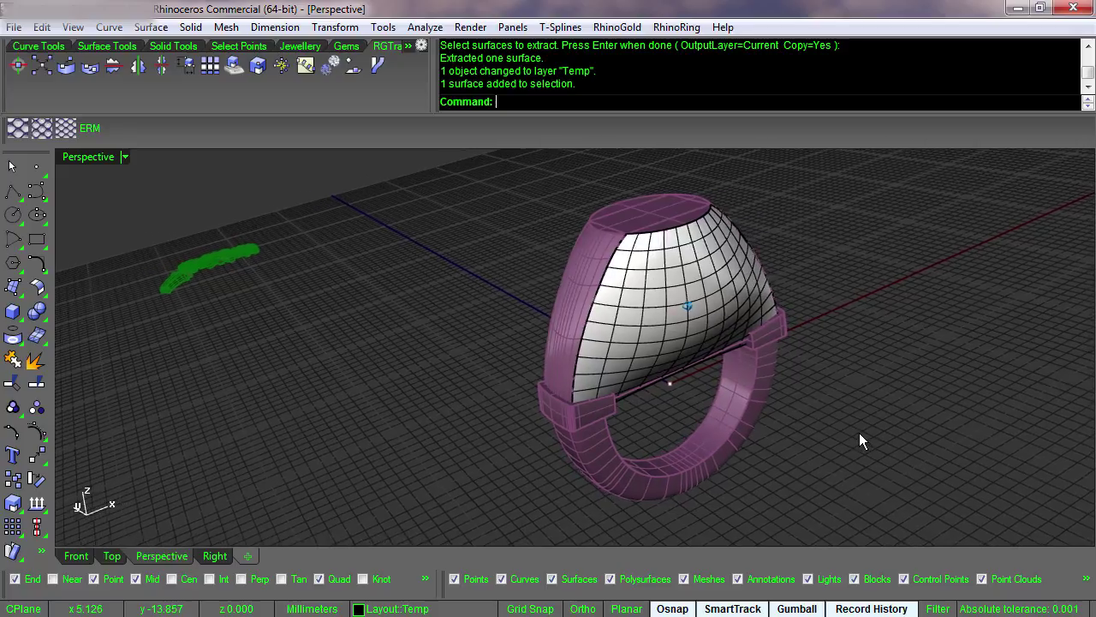
Create the UV boundary curves of the extracted dome surface with CreateUVCrv.
key("Left")
key("Left")
left_click(746, 326)
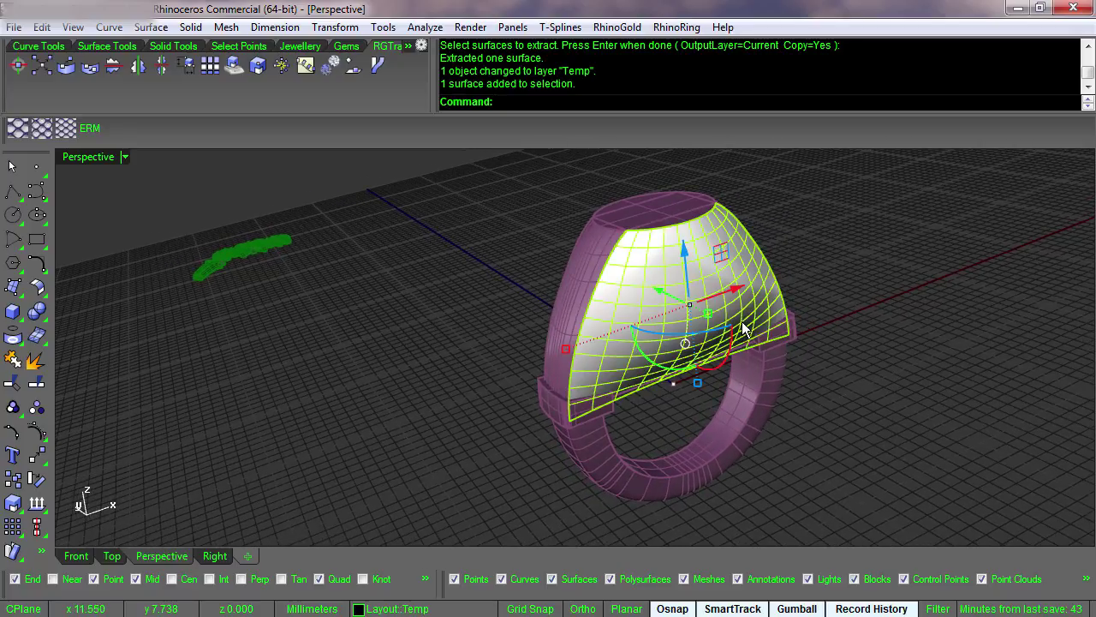
type("CreateUVCrv")
key("Return")
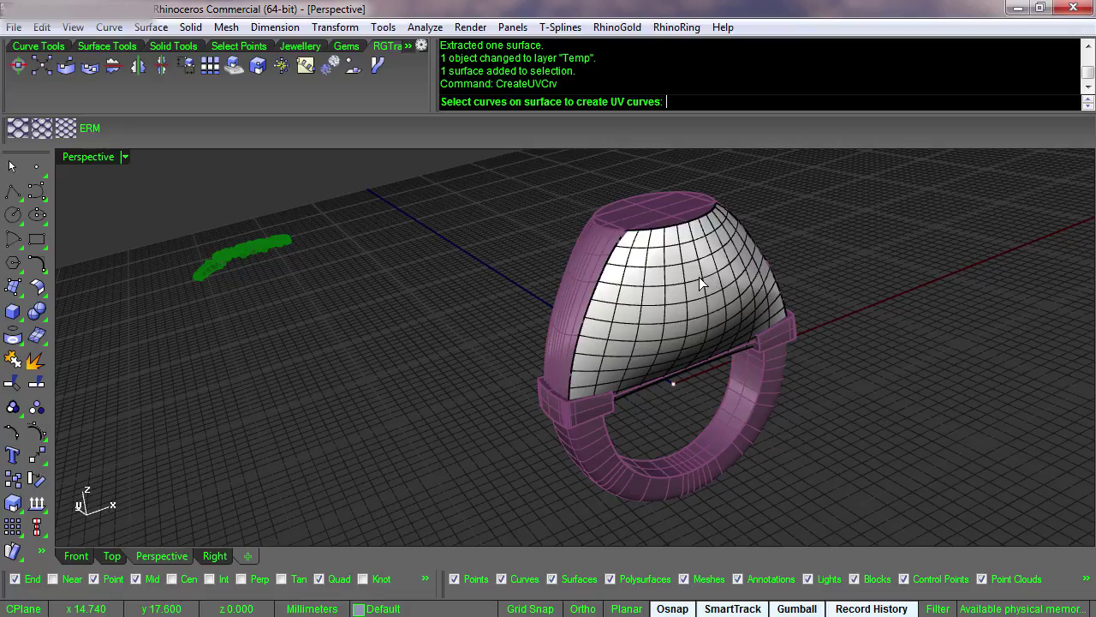
key("Return")
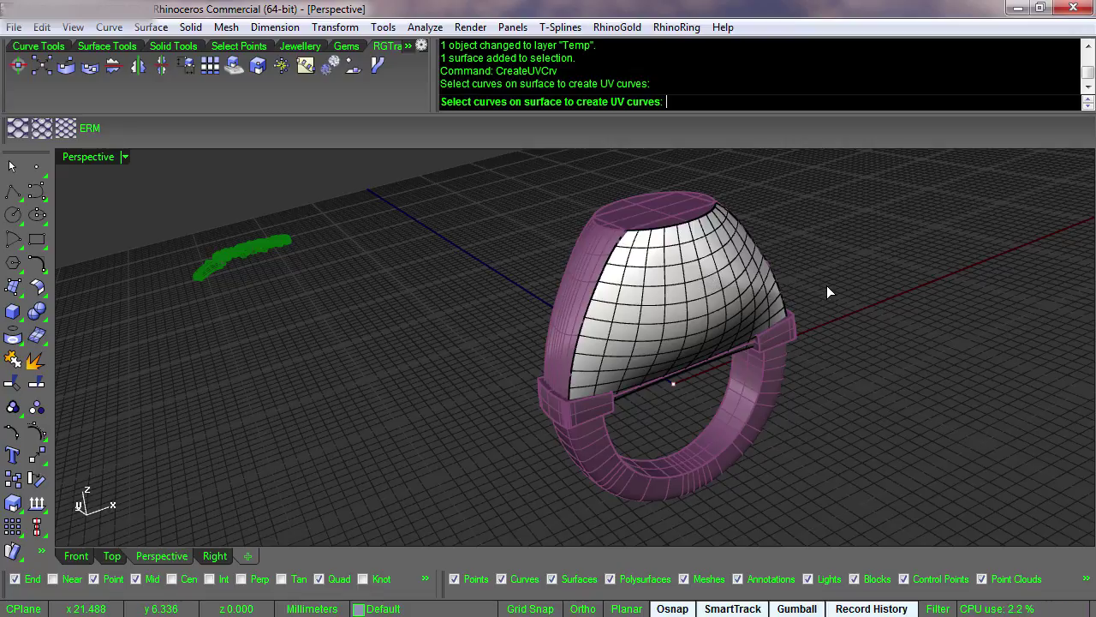
right_click_drag(835, 294, 835, 294)
key("Left")
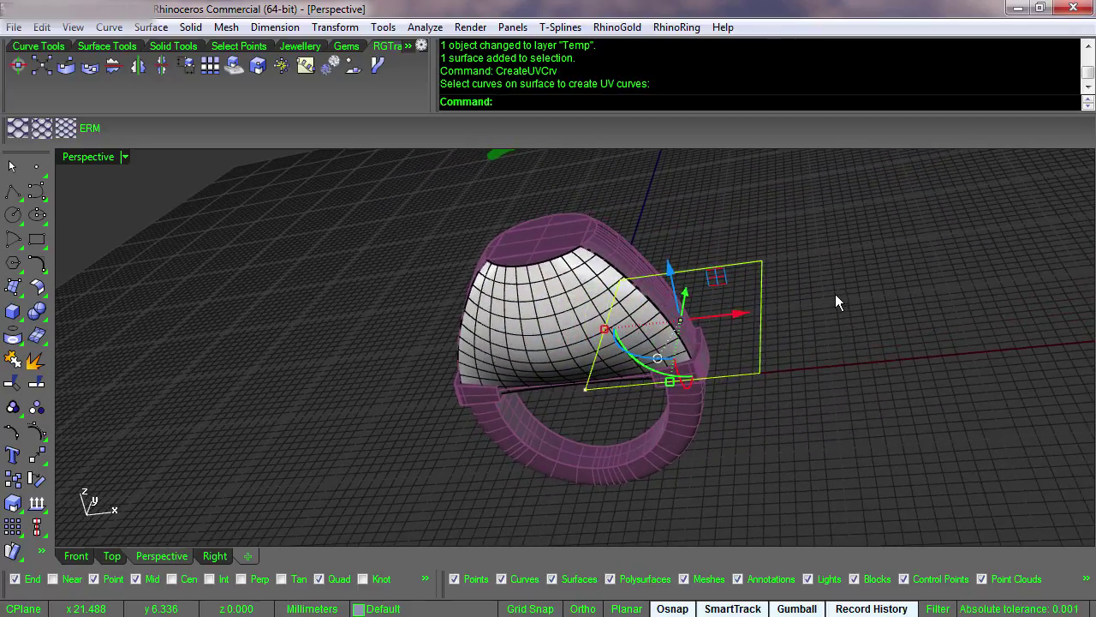
Fill the flat UV boundary curve with a planar surface using PlanarSrf.
type("PlanarSrf")
key("Return")
key("Escape")
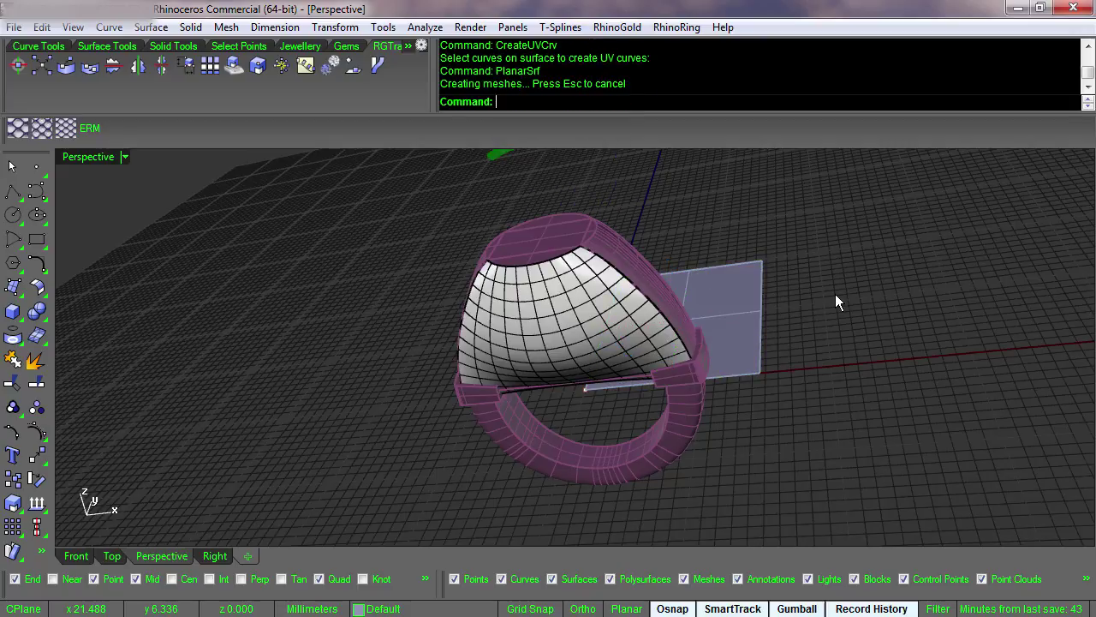
Display the directions of the extracted dome and the planar surface with Dir and compare their normals and U/V axes.
type("Dir")
key("Return")
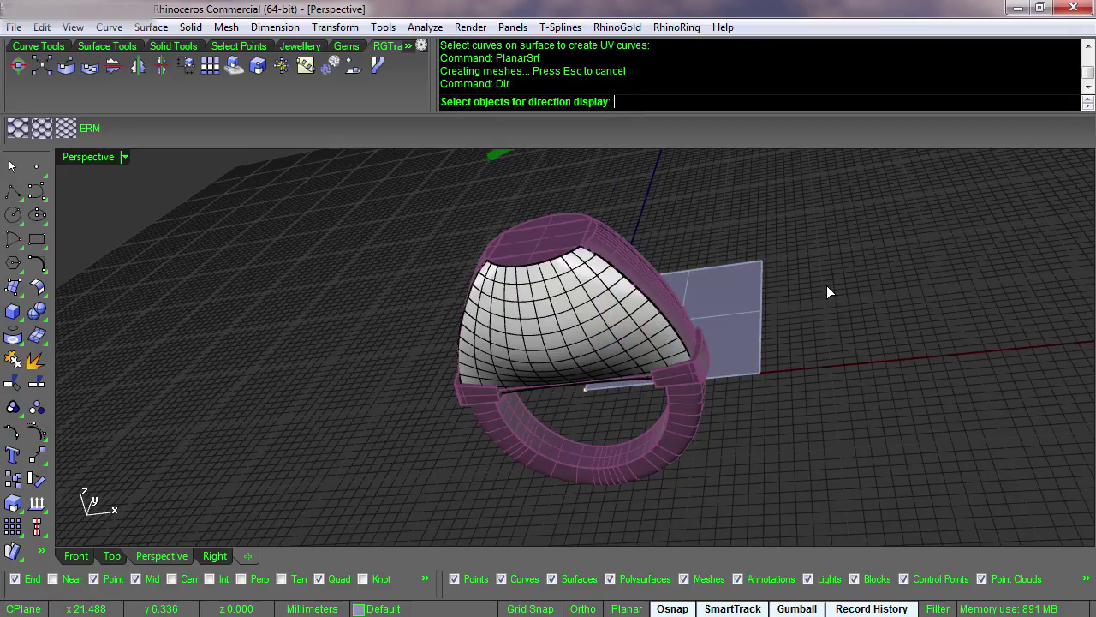
left_click(563, 318)
left_click(718, 276)
key("Return")
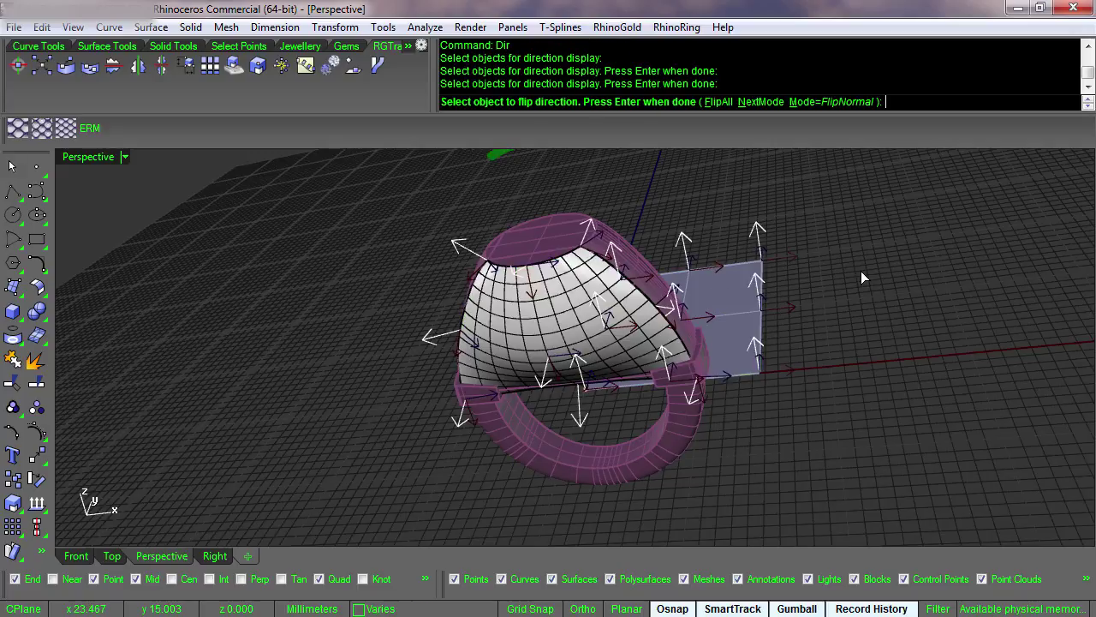
scroll(643, 356, "up", 5)
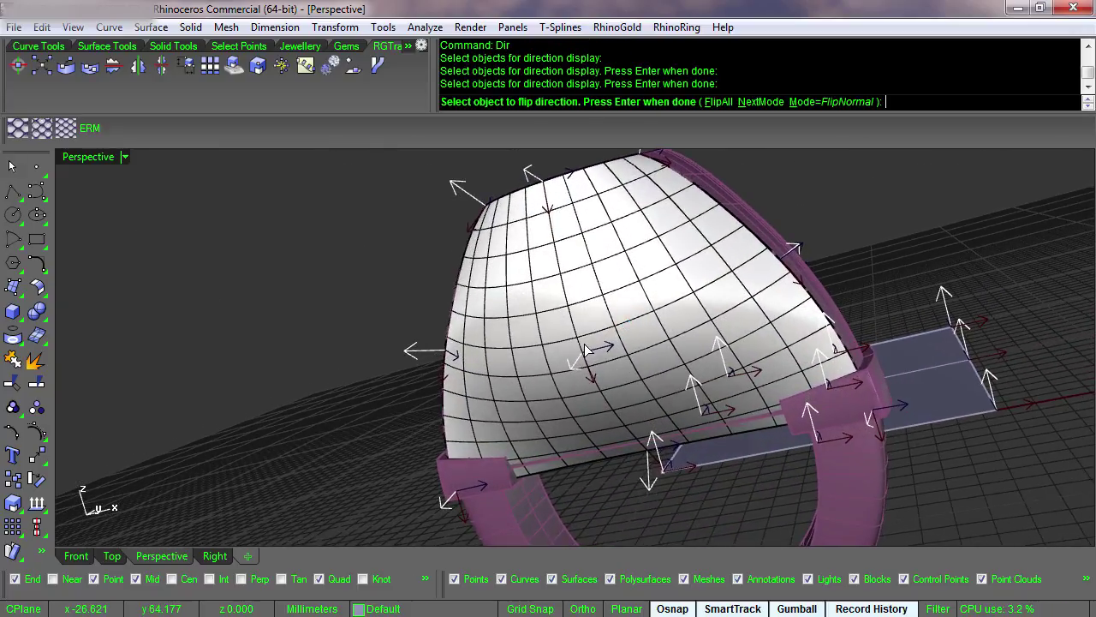
right_click_drag(599, 394, 759, 379)
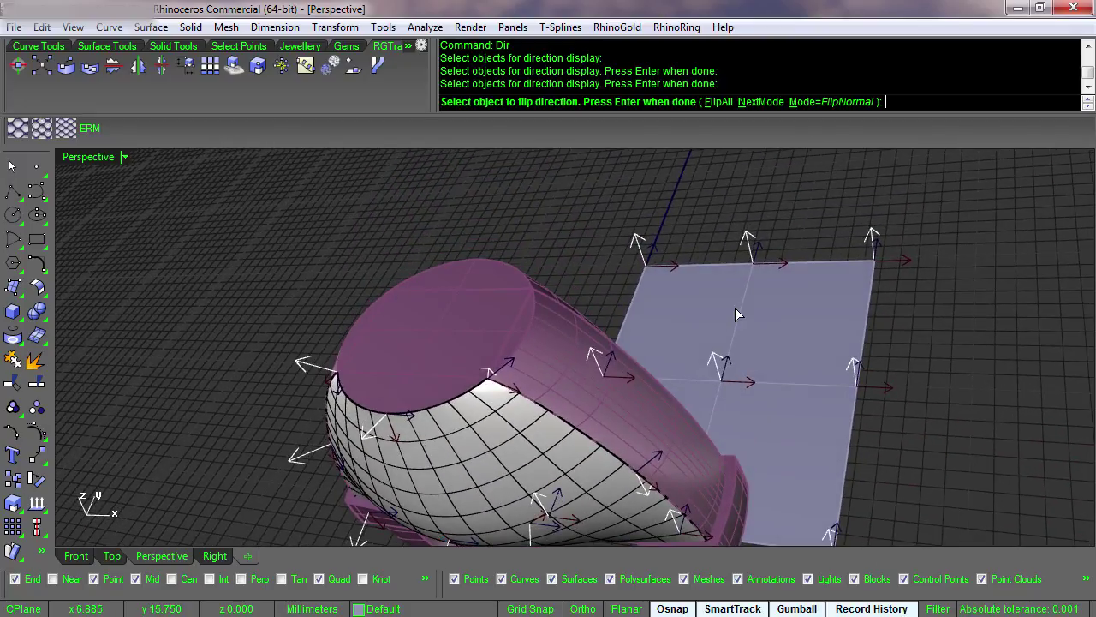
right_click_drag(809, 361, 800, 363)
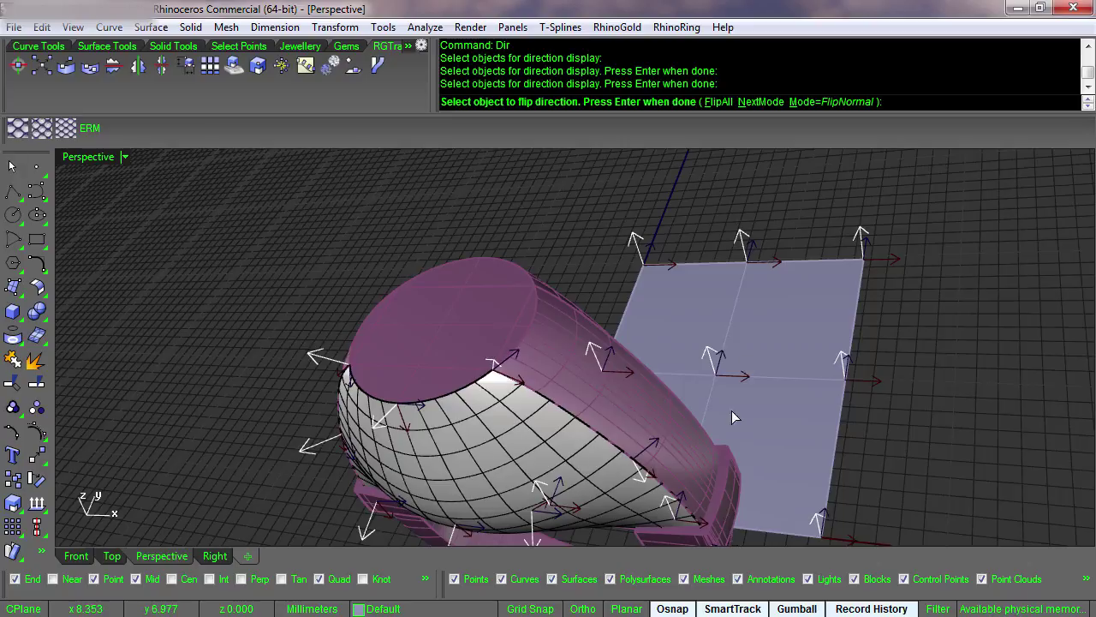
key("Return")
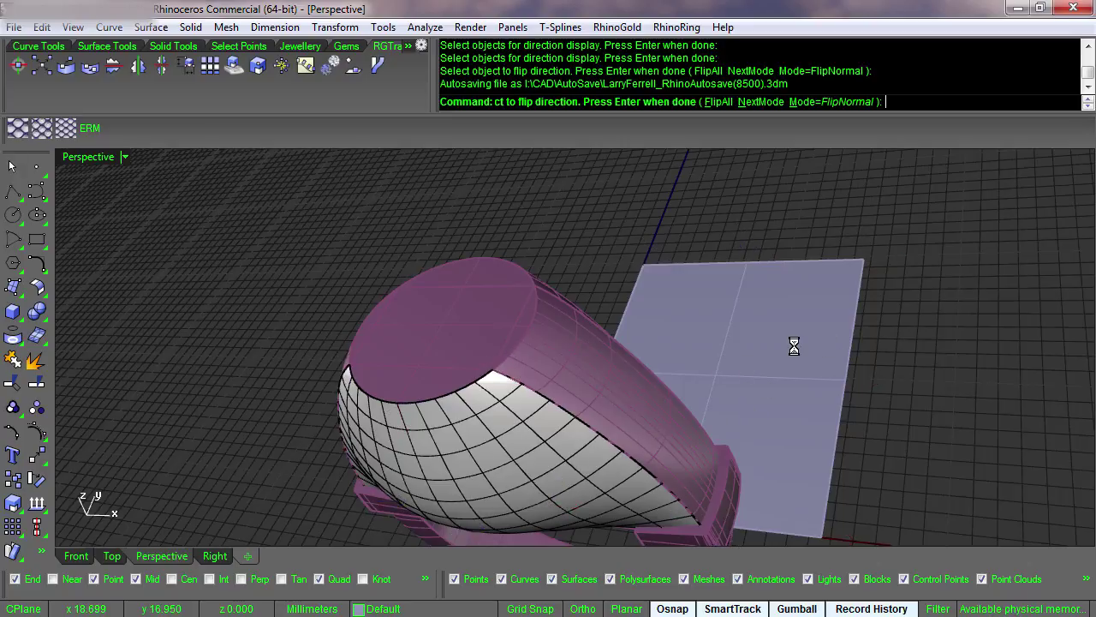
Rotate the planar surface a quarter turn in its plane and delete the leftover UV boundary curve.
left_click(788, 345)
left_click_drag(754, 419, 668, 325)
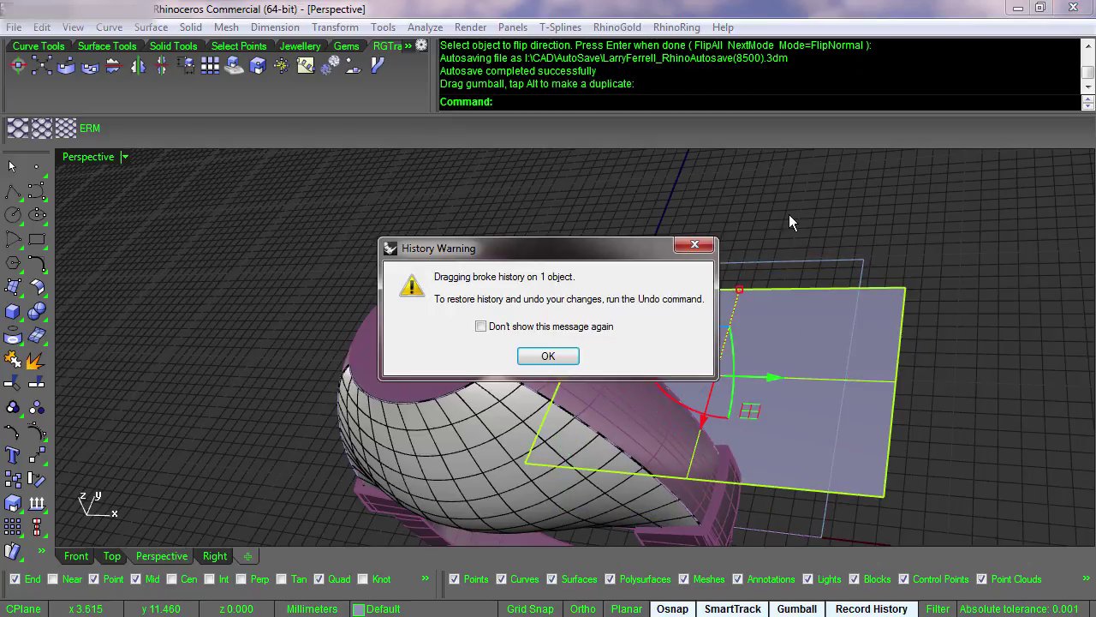
left_click(552, 358)
left_click(894, 201)
right_click_drag(894, 200, 877, 233)
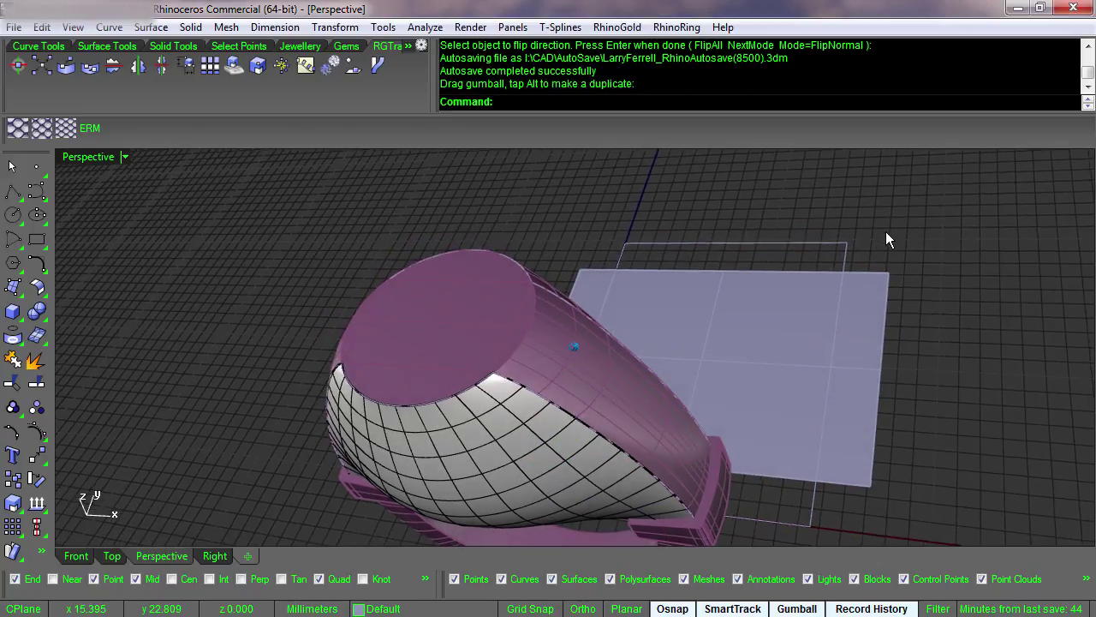
left_click(848, 253)
key("Delete")
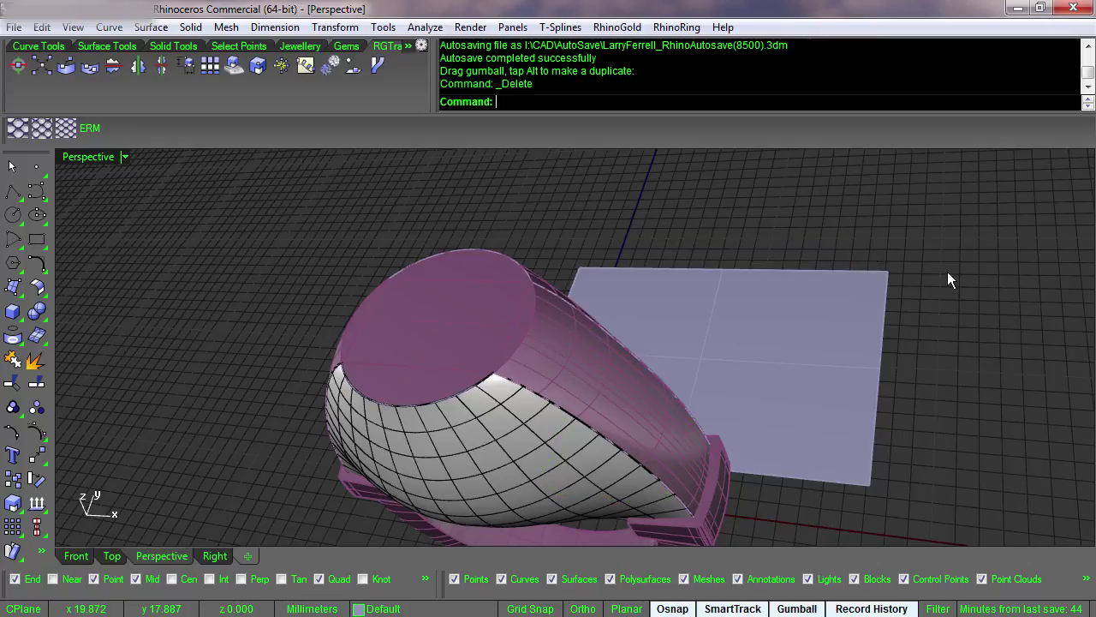
Move the planar surface from its far edge's midpoint to the upper end of the green ornament's central bar.
type("Move")
key("Return")
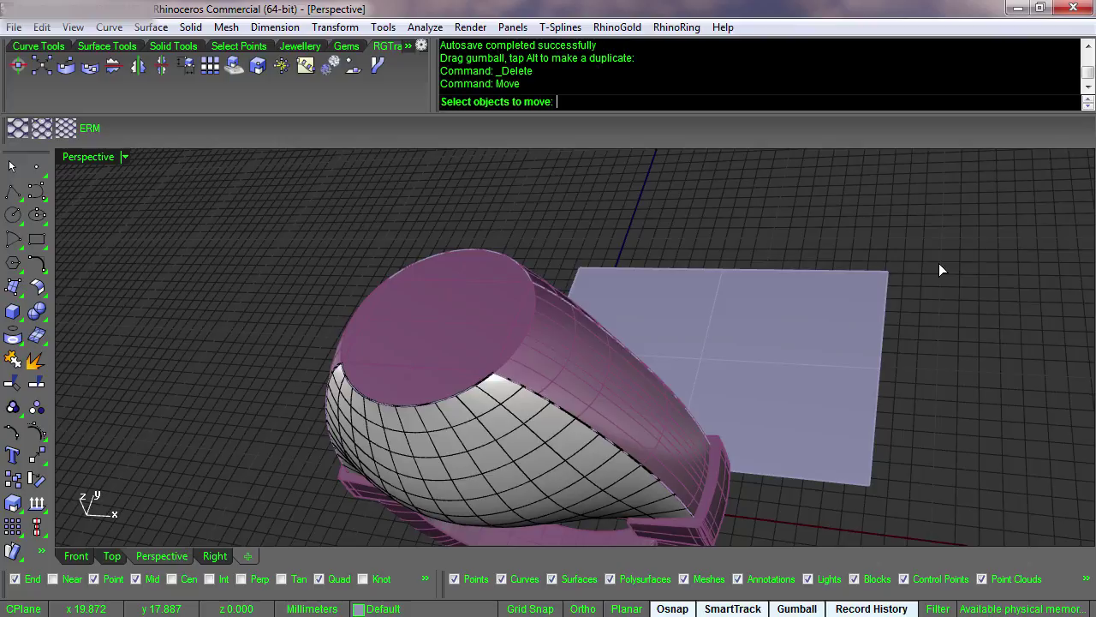
left_click(774, 343)
key("Return")
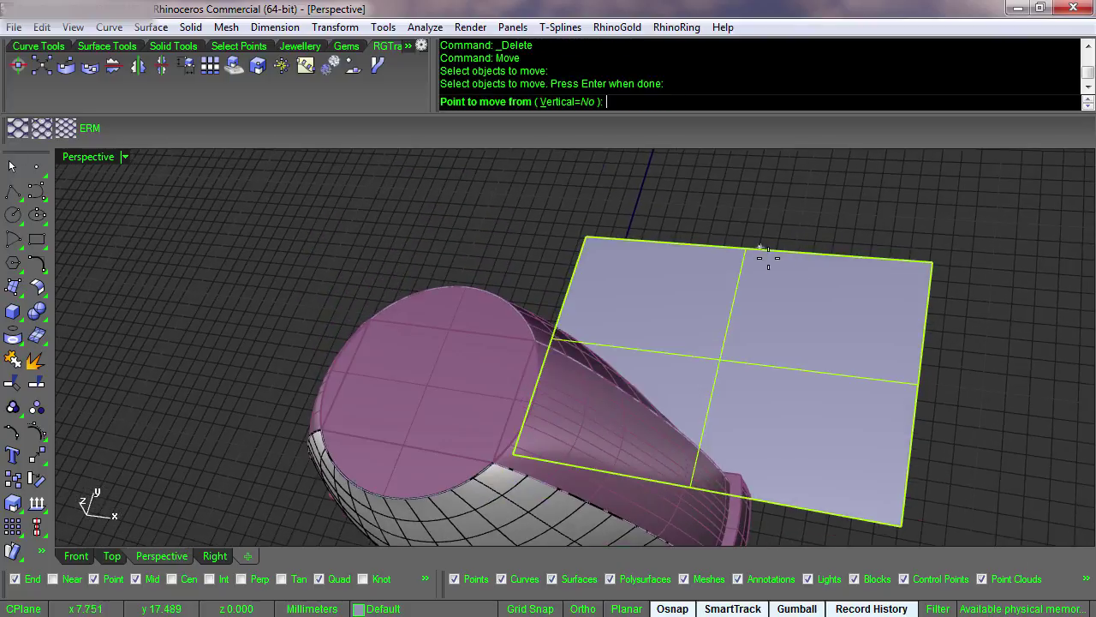
left_click(756, 252)
right_click_drag(853, 297, 929, 531)
scroll(864, 305, "up", 5)
scroll(864, 302, "up", 3)
right_click_drag(864, 303, 872, 387)
right_click_drag(858, 332, 819, 159)
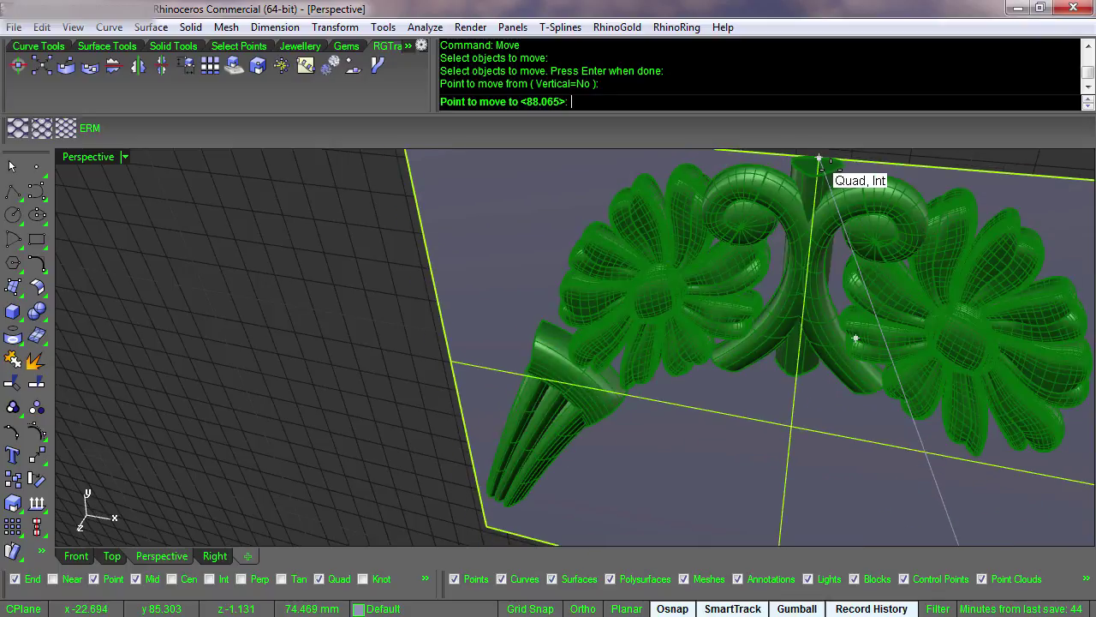
left_click(925, 164)
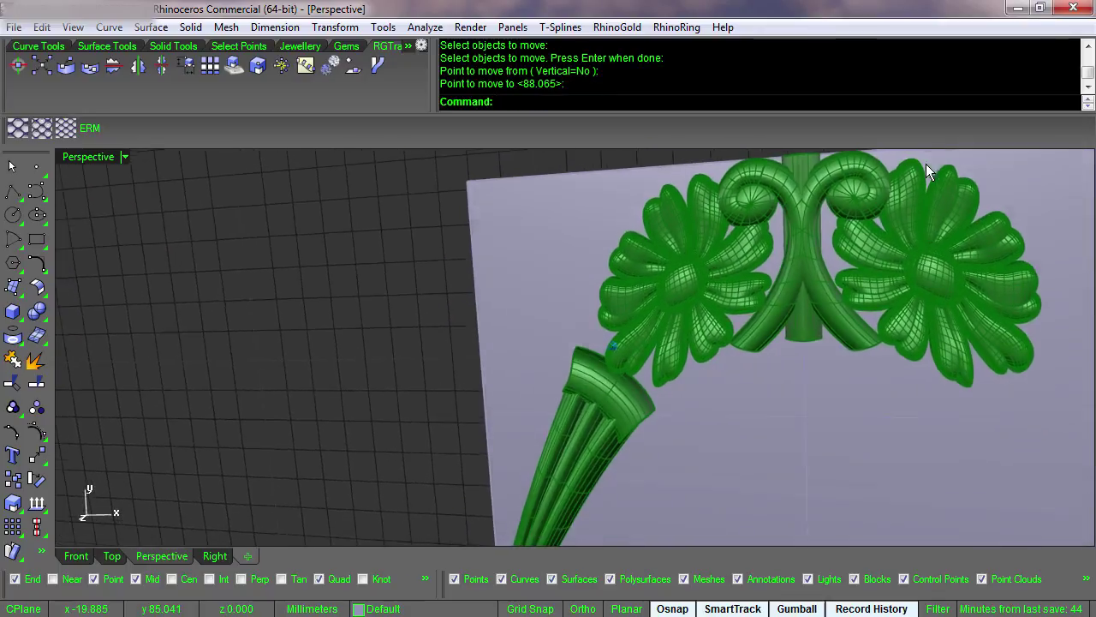
right_click_drag(926, 163, 816, 272)
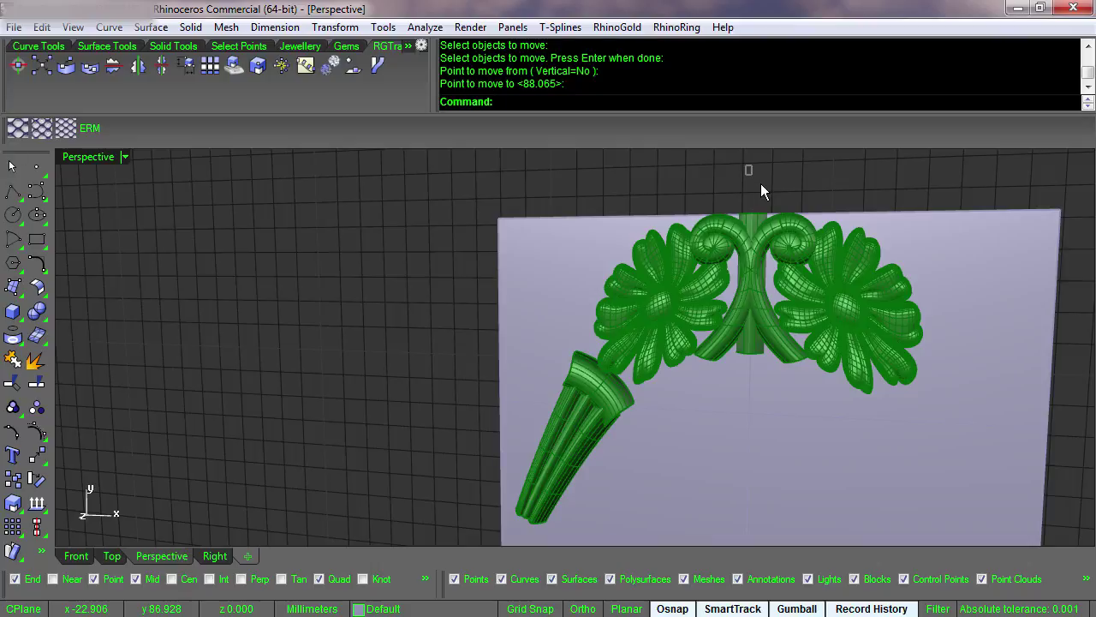
Lock the ornament's right-hand flower and scroll.
left_click_drag(761, 183, 999, 465)
left_click(790, 228, "shift")
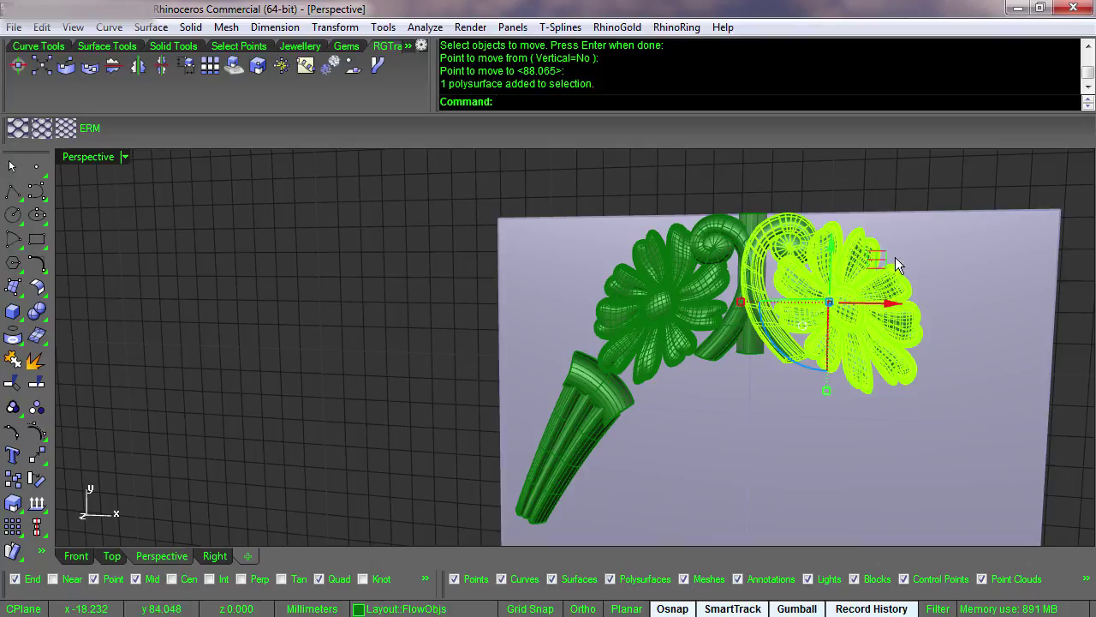
middle_click(897, 158)
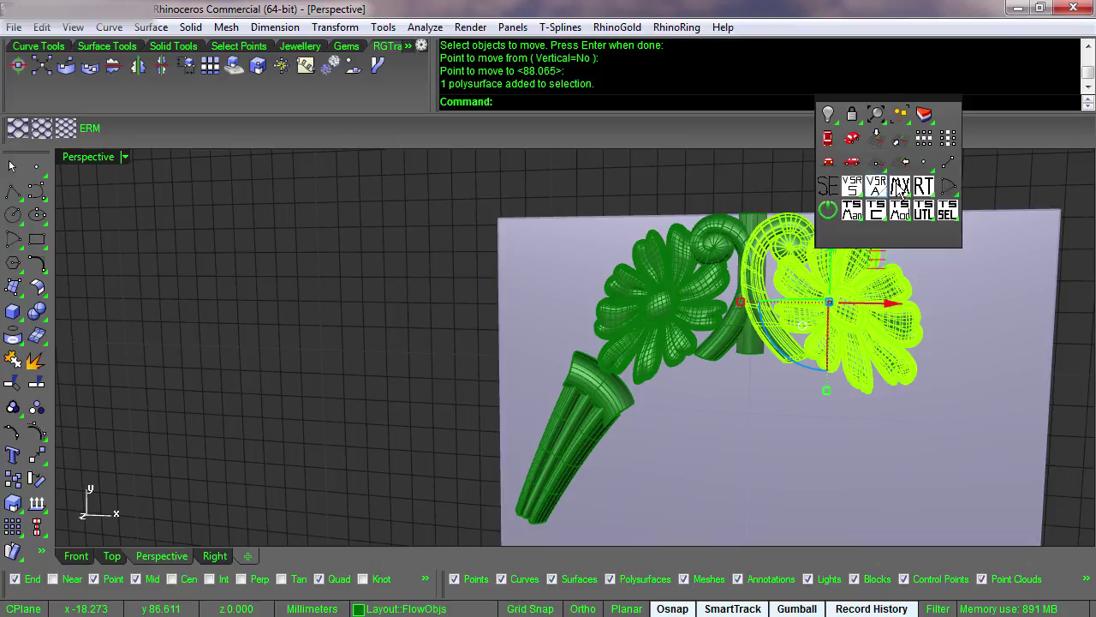
left_click(853, 169)
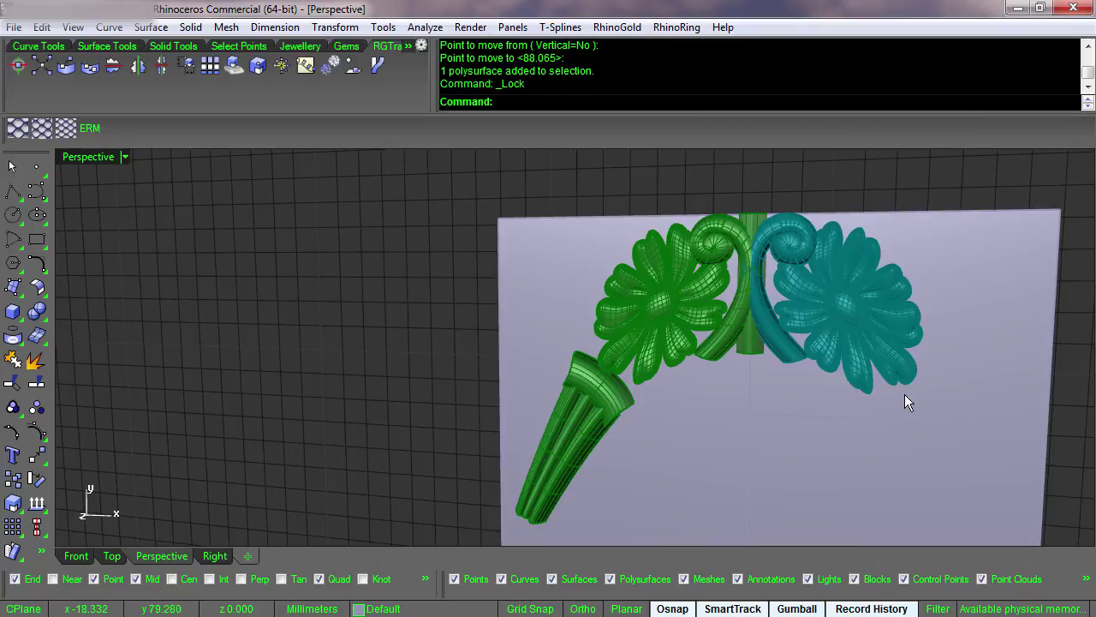
right_click_drag(823, 275, 829, 276)
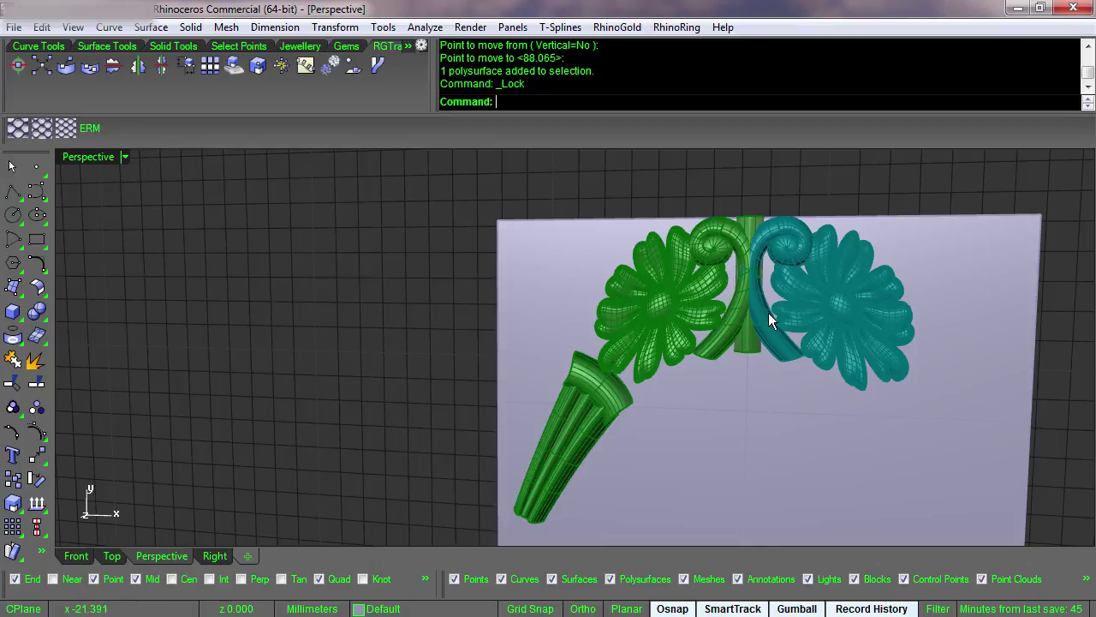
Flow the unlocked left half of the ornament and its central bar from the planar surface onto the ring's front dome with FlowAlongSrf.
left_click_drag(469, 190, 810, 548)
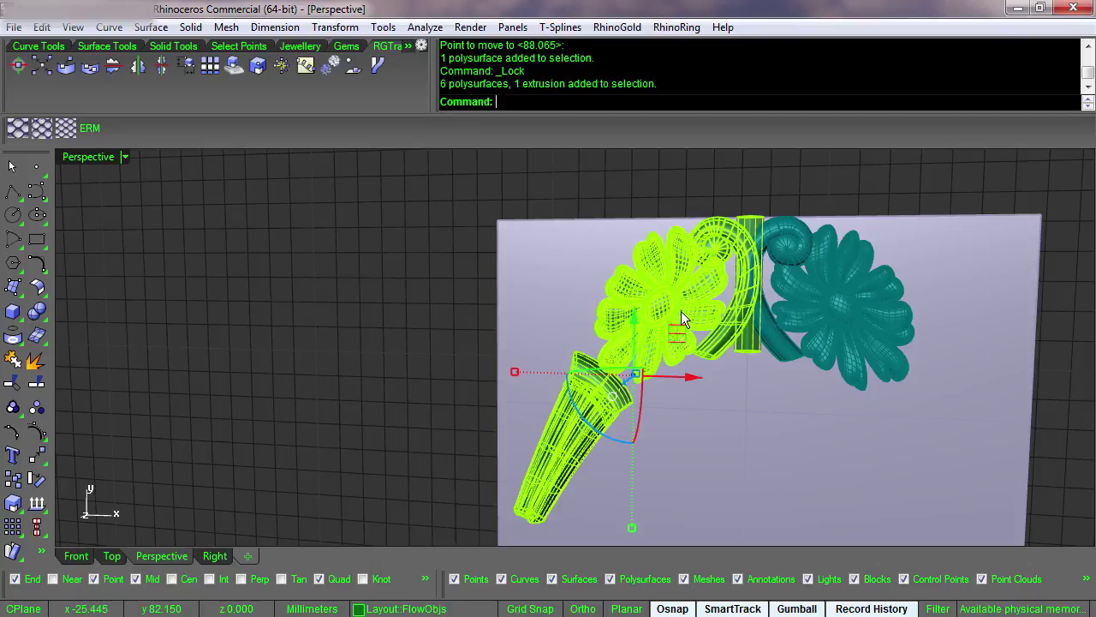
right_click_drag(681, 311, 681, 311)
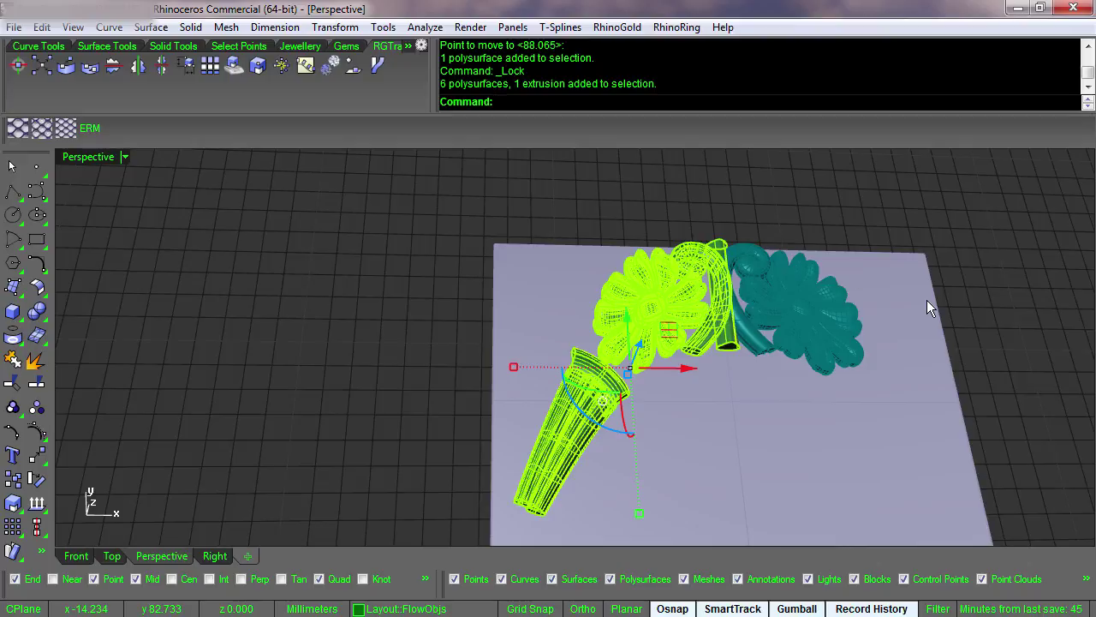
type("FlowAlongSrf")
key("Return")
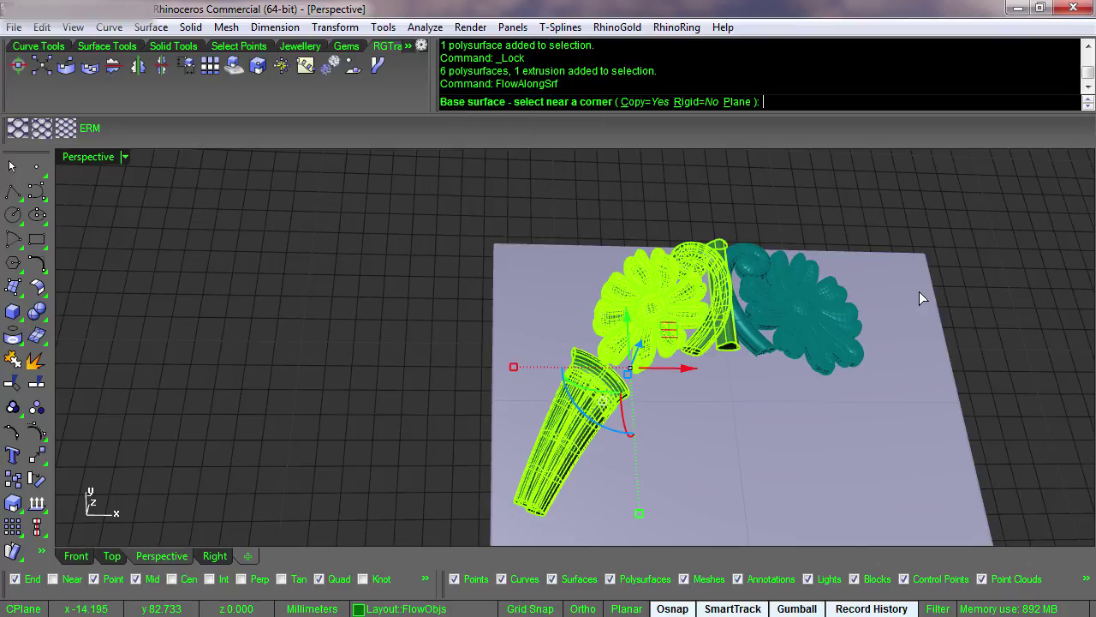
left_click(503, 252)
scroll(685, 385, "down", 5)
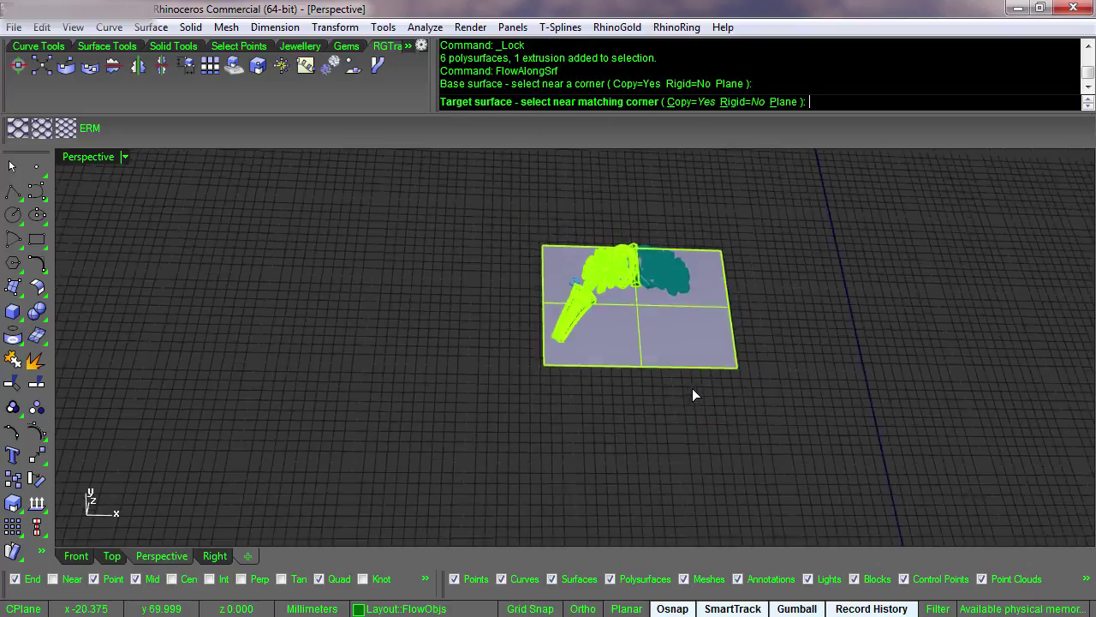
right_click_drag(693, 387, 749, 67)
scroll(745, 197, "up", 2)
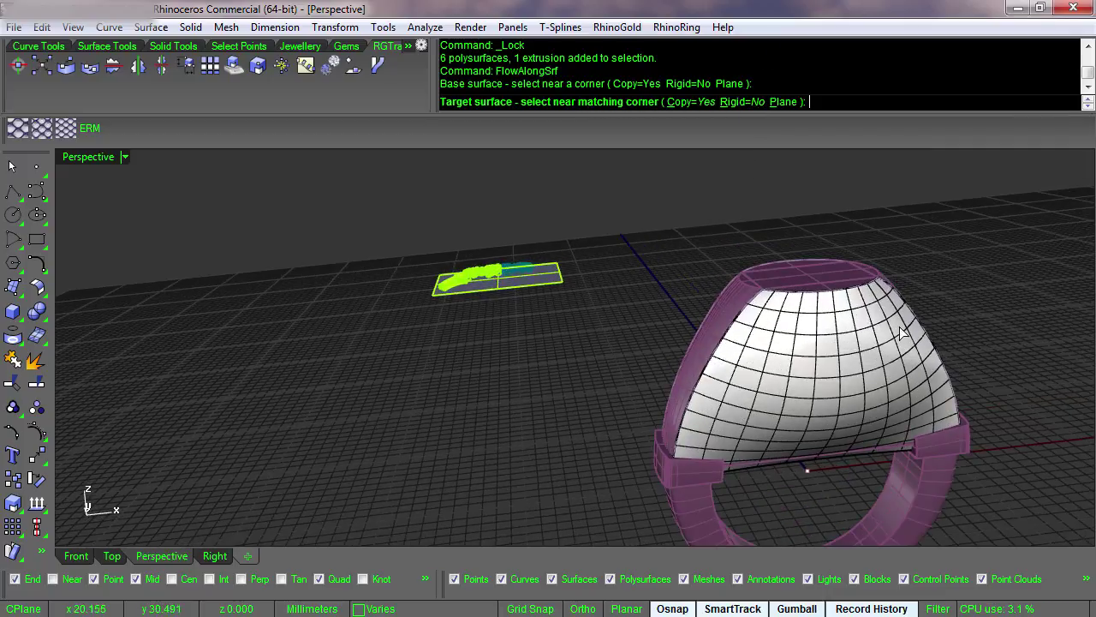
scroll(907, 333, "up", 4)
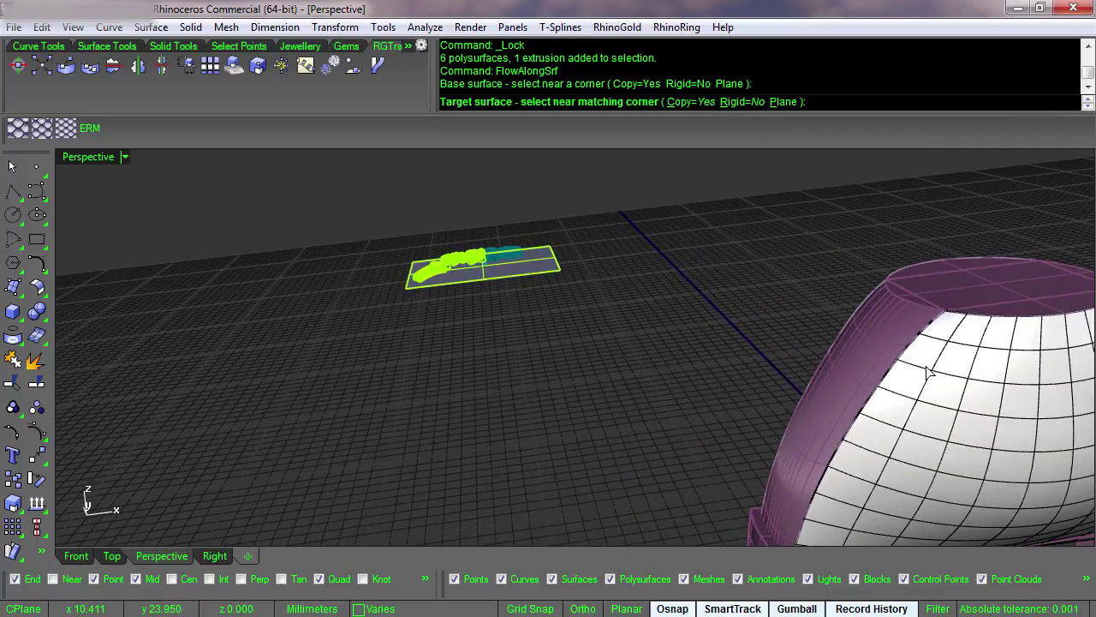
scroll(930, 371, "up", 1)
scroll(540, 282, "up", 1)
scroll(868, 350, "up", 1)
left_click(877, 336)
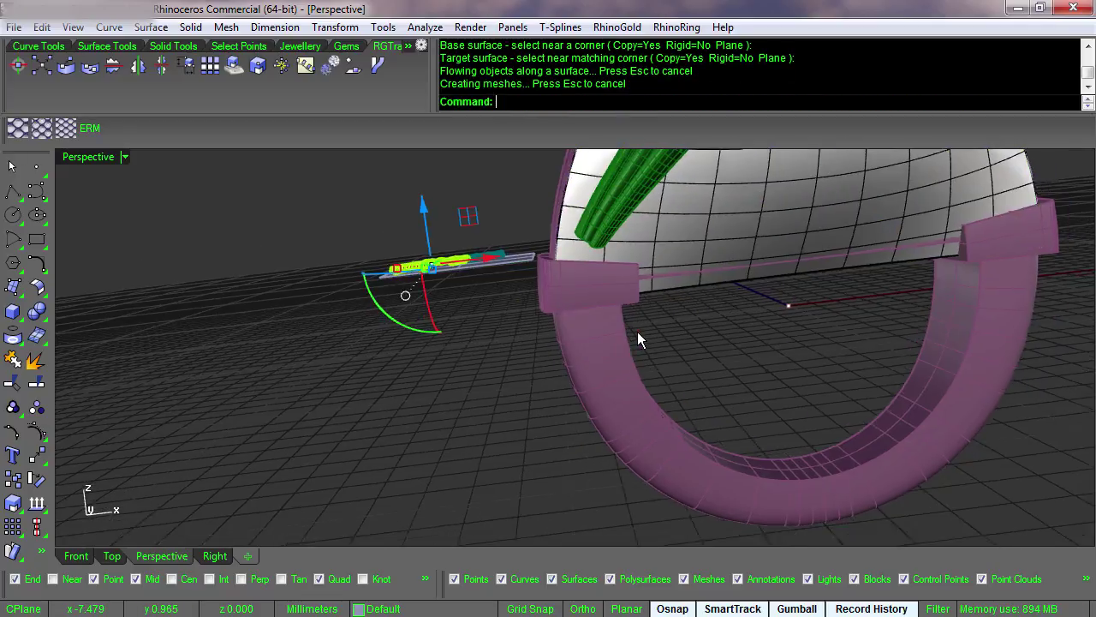
Examine the shape and placement of the flowed ornament on the ring's front dome from several angles.
right_click_drag(638, 330, 364, 395)
left_click(912, 317)
key("Left")
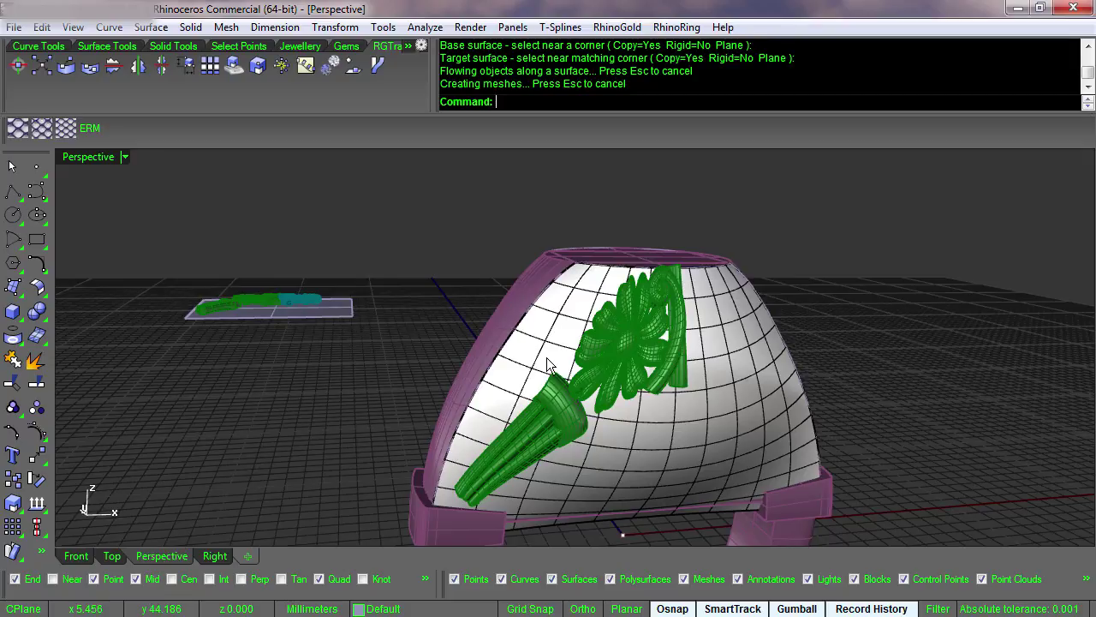
right_click_drag(556, 339, 557, 339)
key("Left")
key("Left")
key("Left")
key("Left")
key("Left")
key("Left")
key("Left")
key("Left")
key("Left")
key("Left")
key("Left")
key("Left")
key("Left")
key("Left")
key("Left")
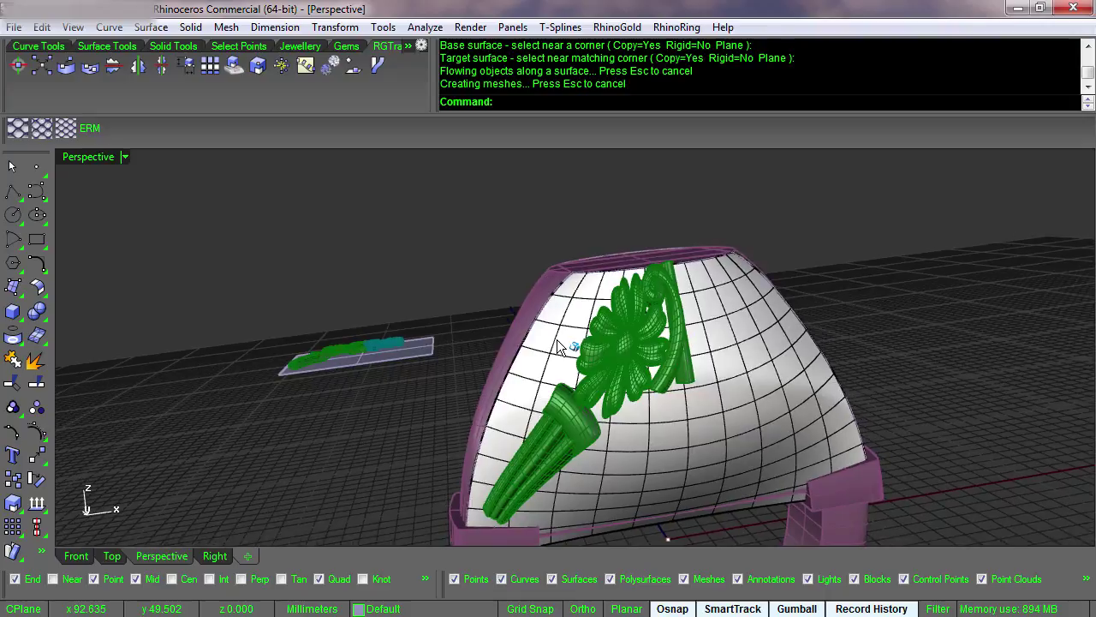
Rebuild the front dome surface with 30 points in U and 30 in V at degree 3, deleting the input.
left_click(557, 346)
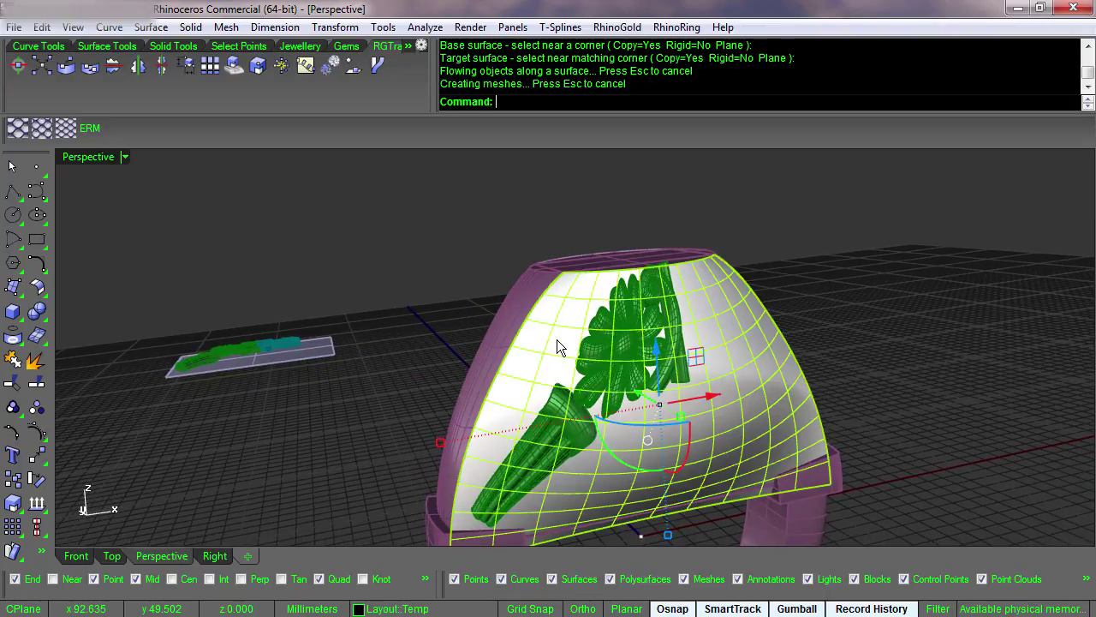
type("Rebuild")
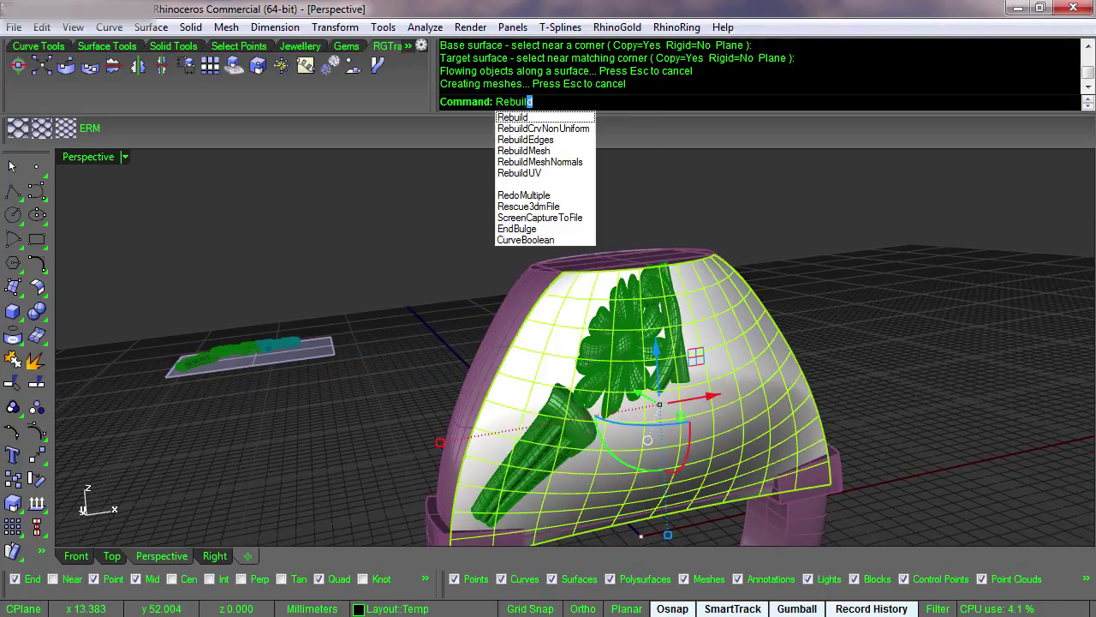
key("Return")
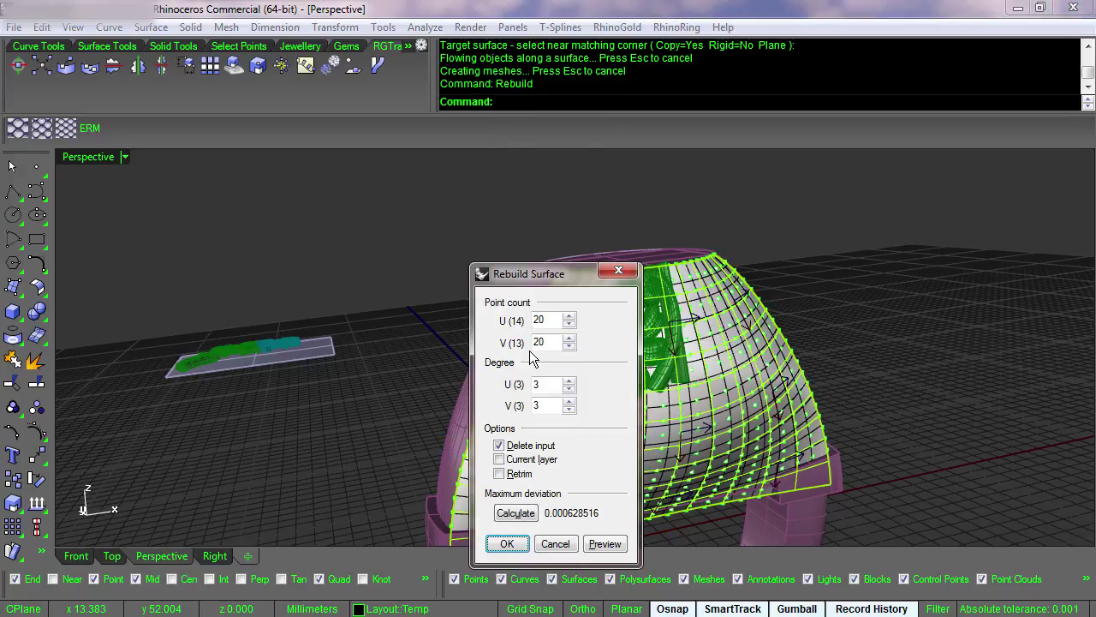
double_click(553, 322)
type("30")
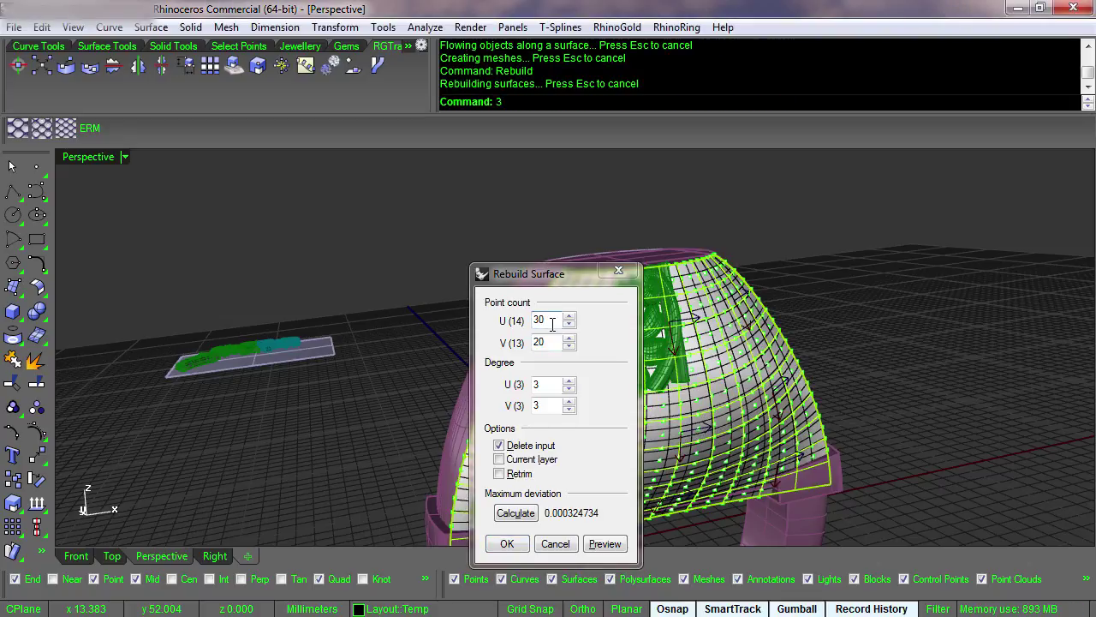
double_click(559, 343)
type("3")
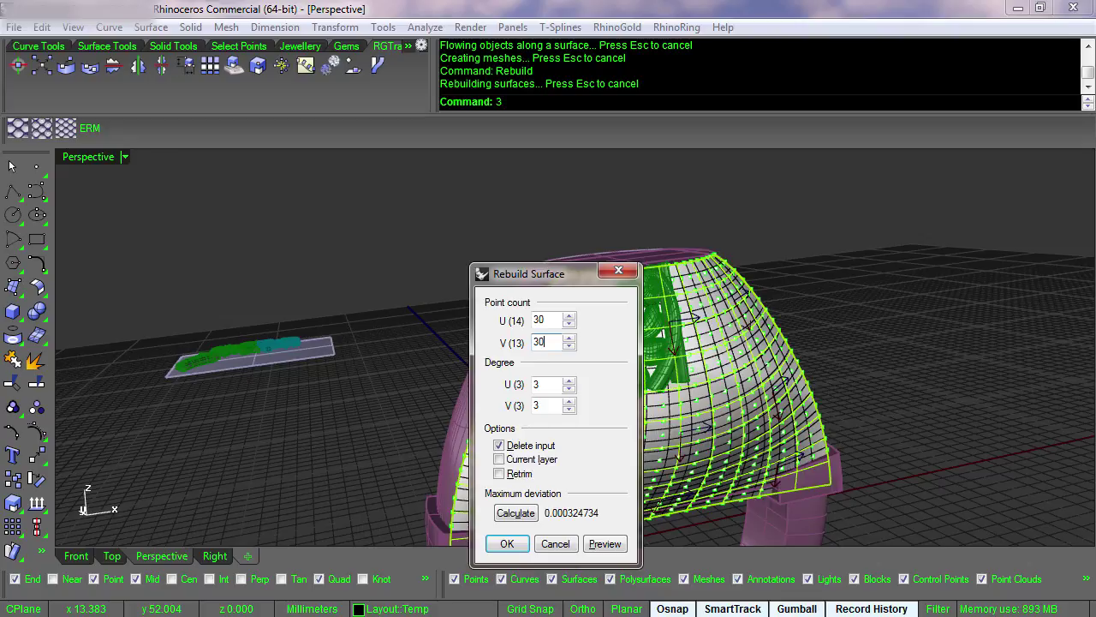
left_click(507, 544)
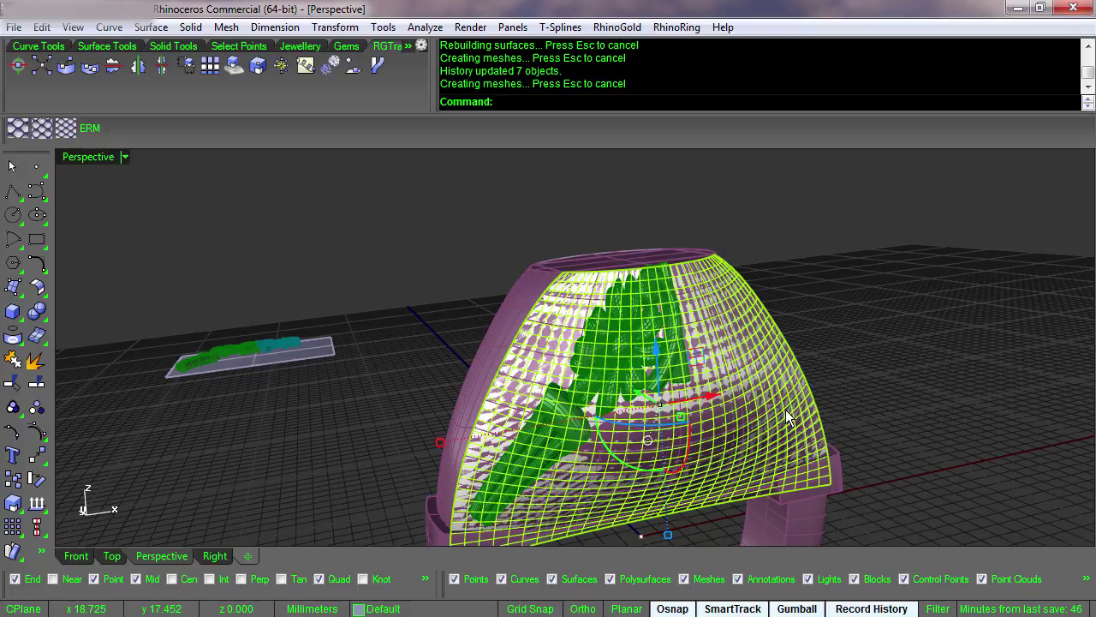
Rebuild the planar base surface with 30 points in U and V at degree 3.
left_click(313, 360)
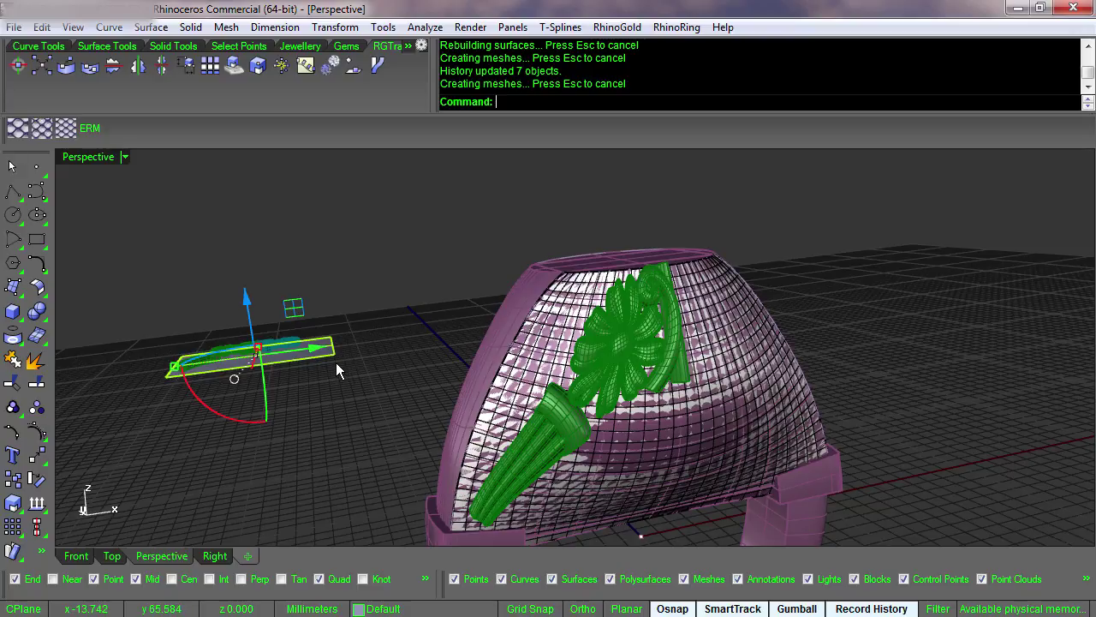
right_click(336, 362)
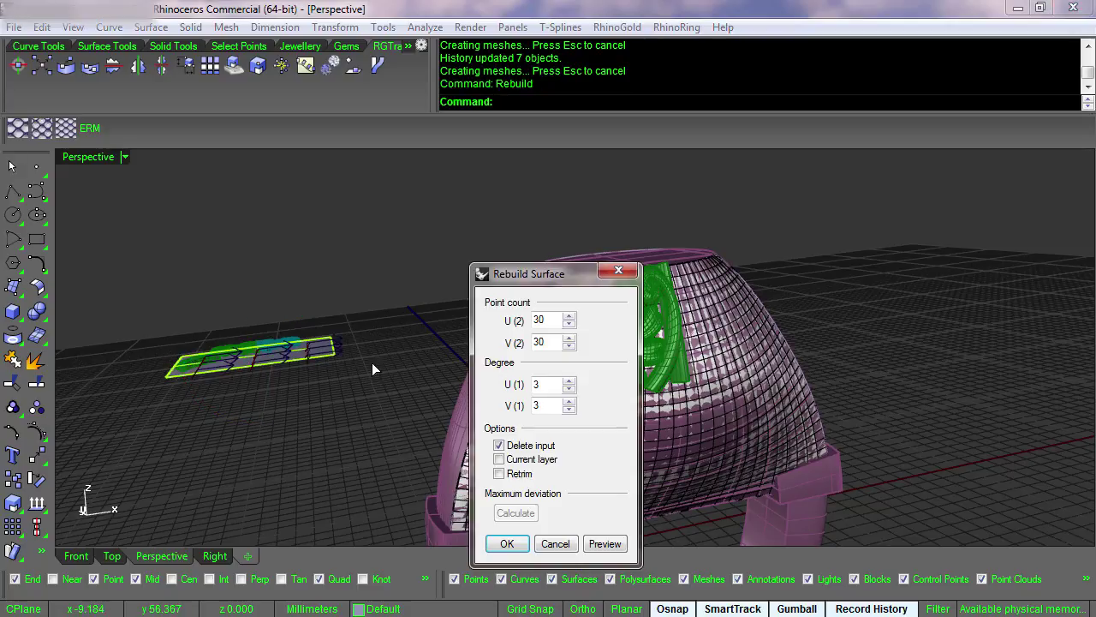
left_click(507, 544)
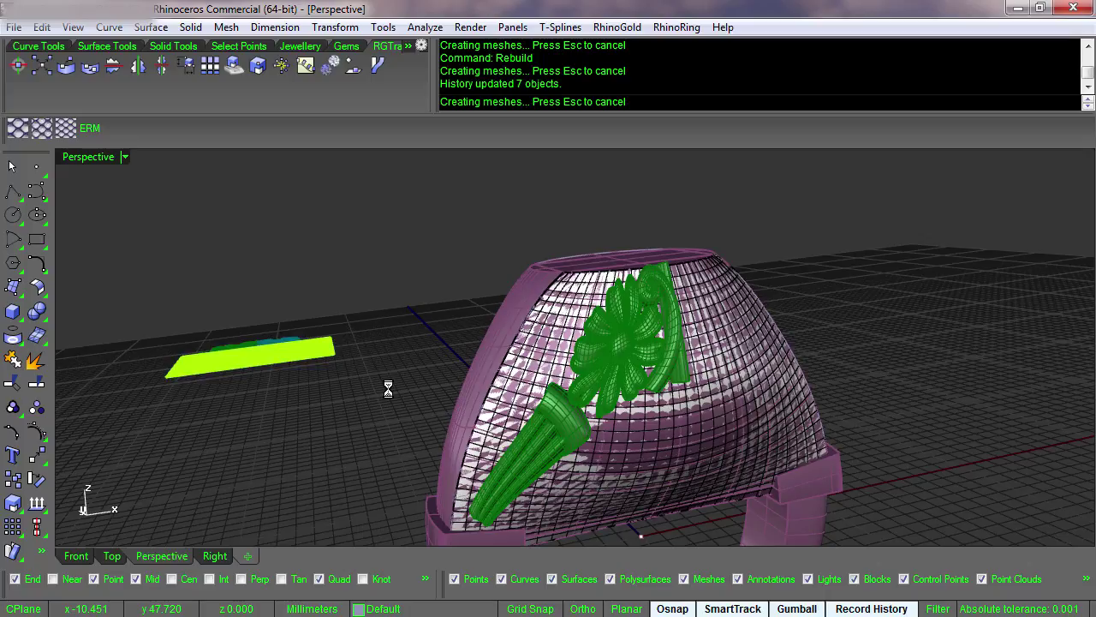
right_click_drag(389, 387, 513, 428)
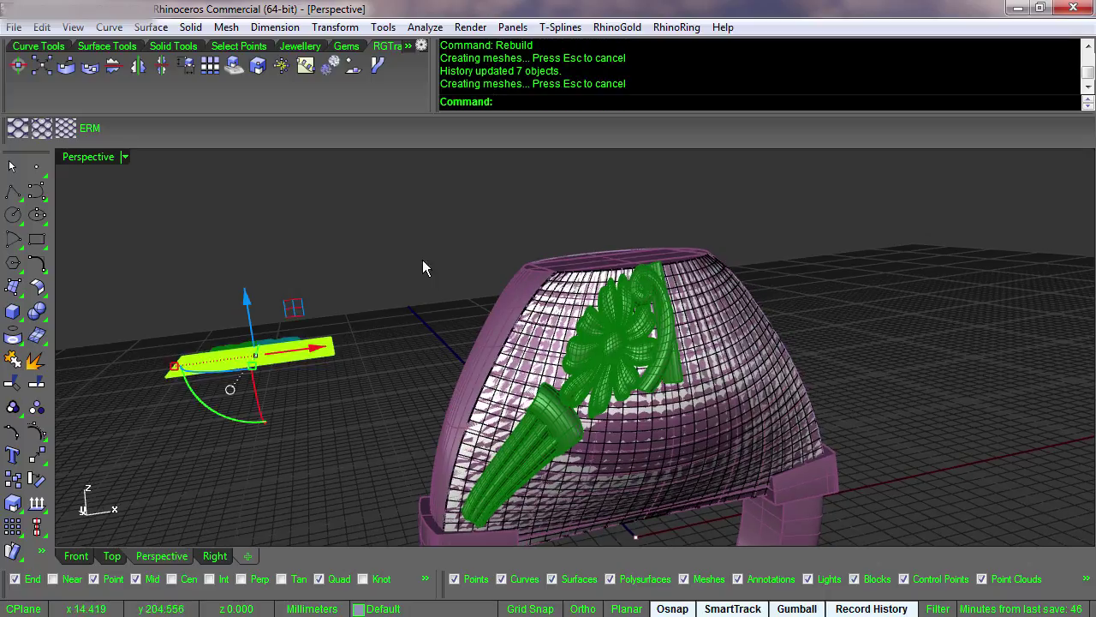
Mirror a copy of the flowed flower, scroll and fluted horn across the ring's centre, starting the mirror plane at 0.
left_click_drag(399, 229, 687, 584)
key("ctrl+m")
scroll(683, 538, "down", 1)
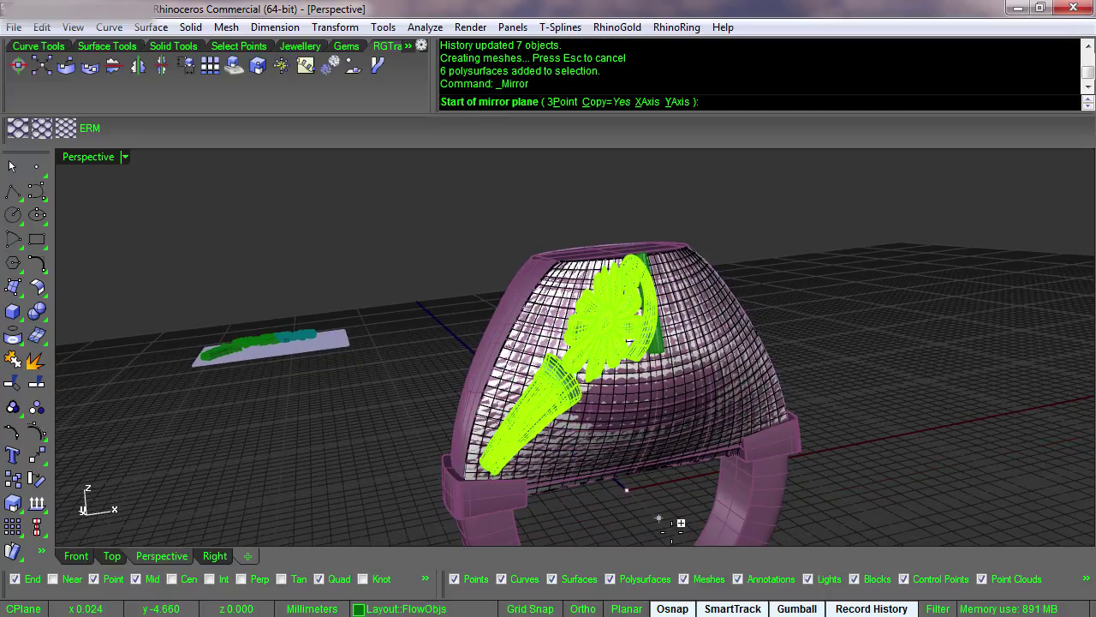
key("ctrl+m")
key("ctrl+m")
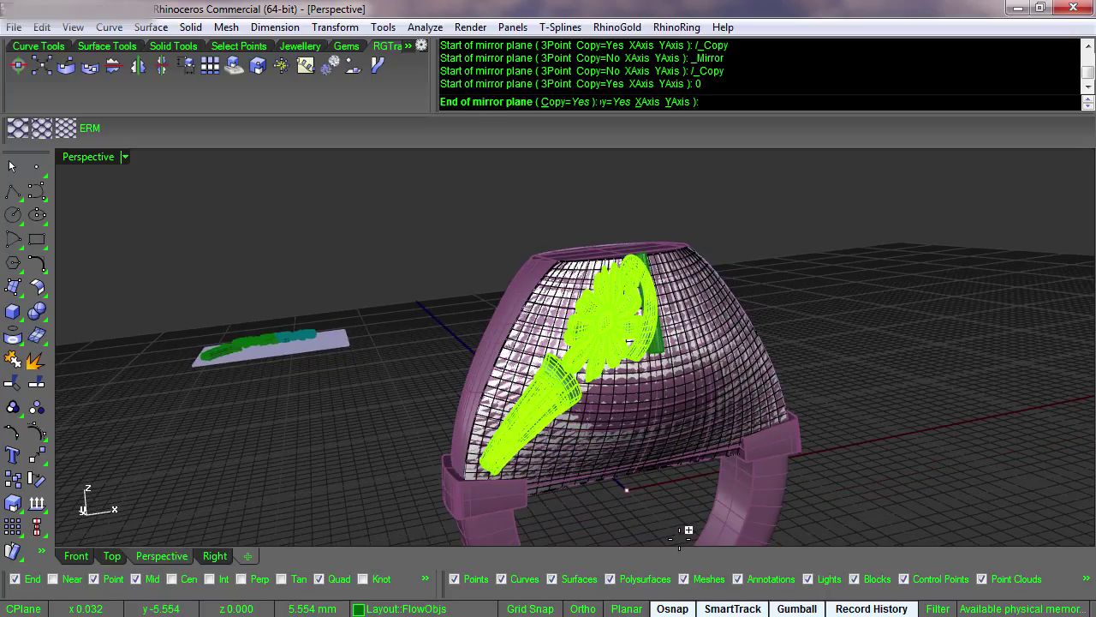
type("0")
key("Return")
left_click(669, 526)
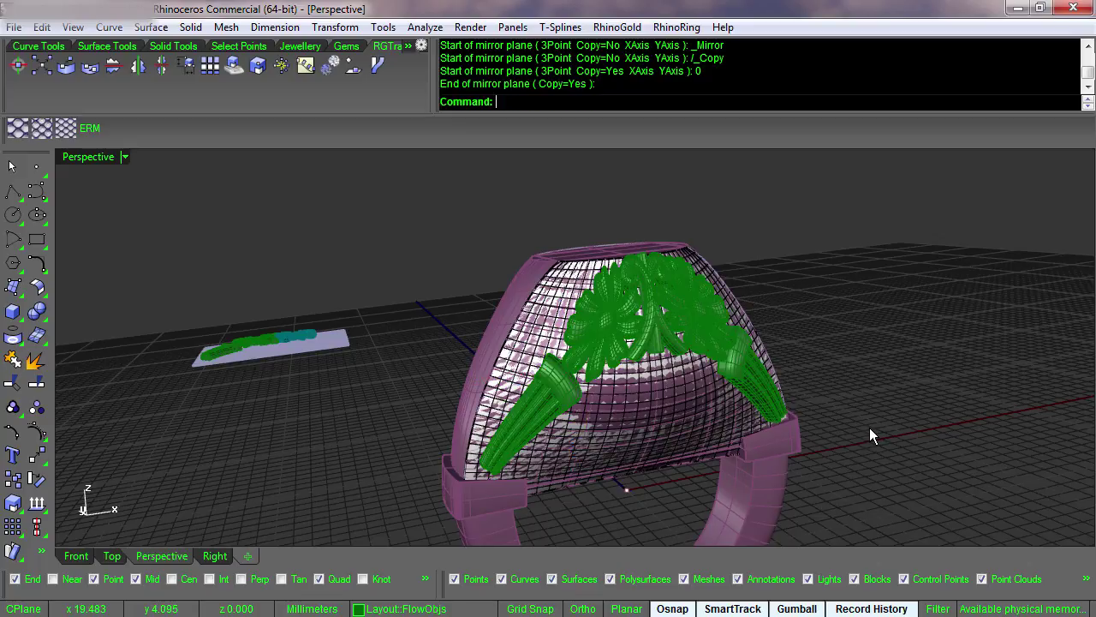
Delete the flowed ornament with its mirrored copy from the ring, and the planar base surface.
right_click_drag(869, 428, 800, 416)
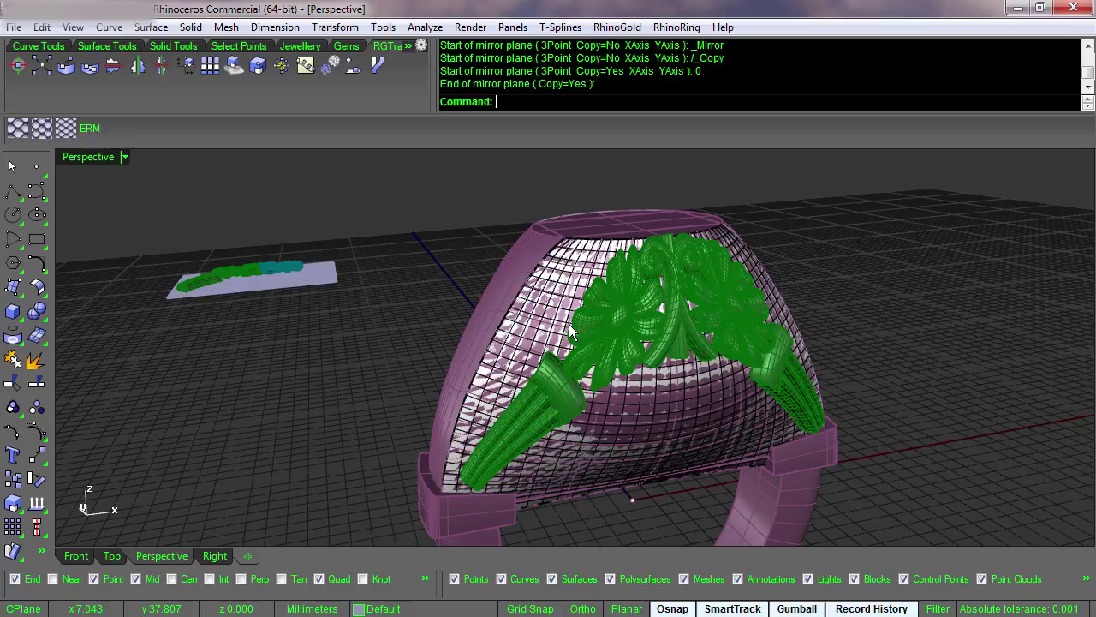
right_click_drag(626, 338, 585, 454)
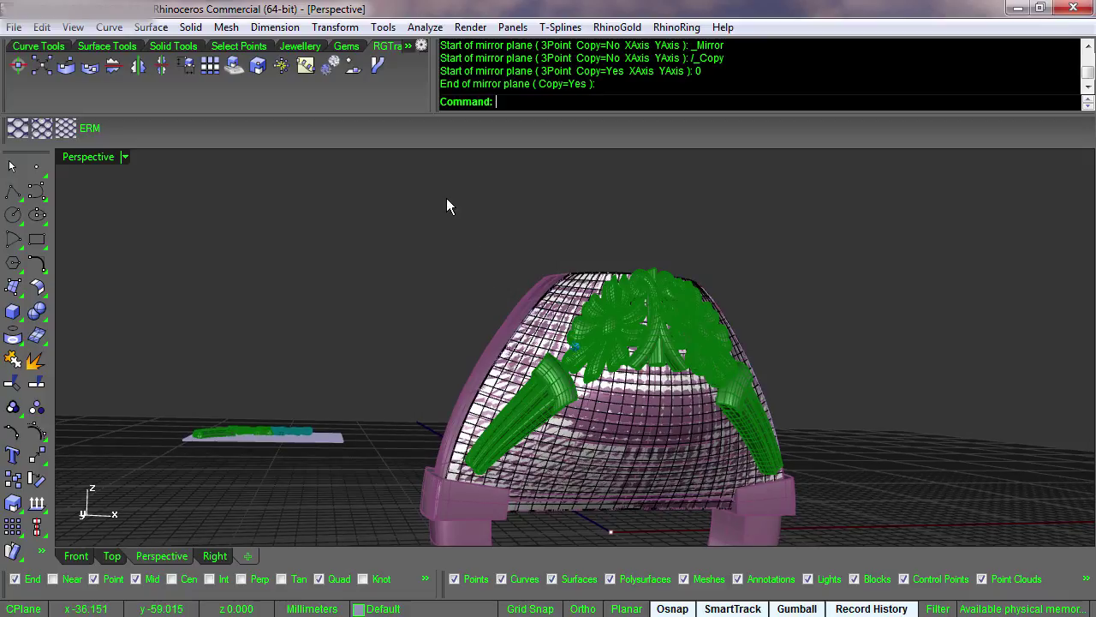
left_click_drag(435, 182, 776, 562)
key("Delete")
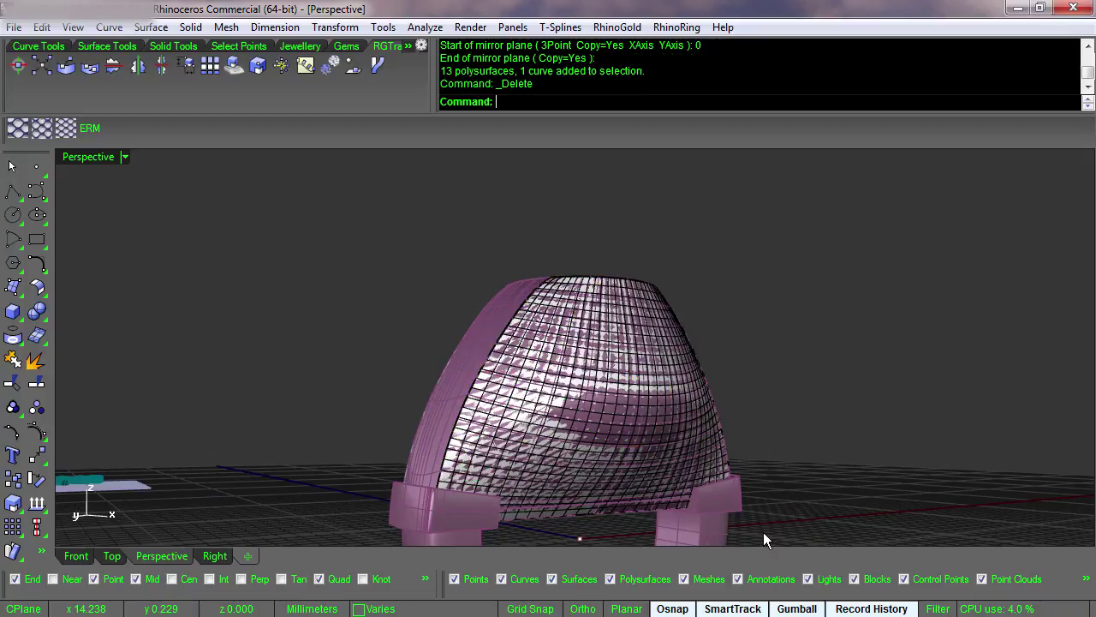
right_click_drag(762, 529, 747, 540)
right_click_drag(338, 412, 325, 431)
left_click(336, 346)
key("Delete")
left_click(607, 386)
right_click_drag(606, 386, 796, 429)
Undo the deletions, mirror, rebuilds, flow and flower lock, restoring the planar surface's move beneath the ornament.
key("ctrl+z")
key("ctrl+z")
key("ctrl+z")
key("ctrl+z")
key("ctrl+z")
key("ctrl+z")
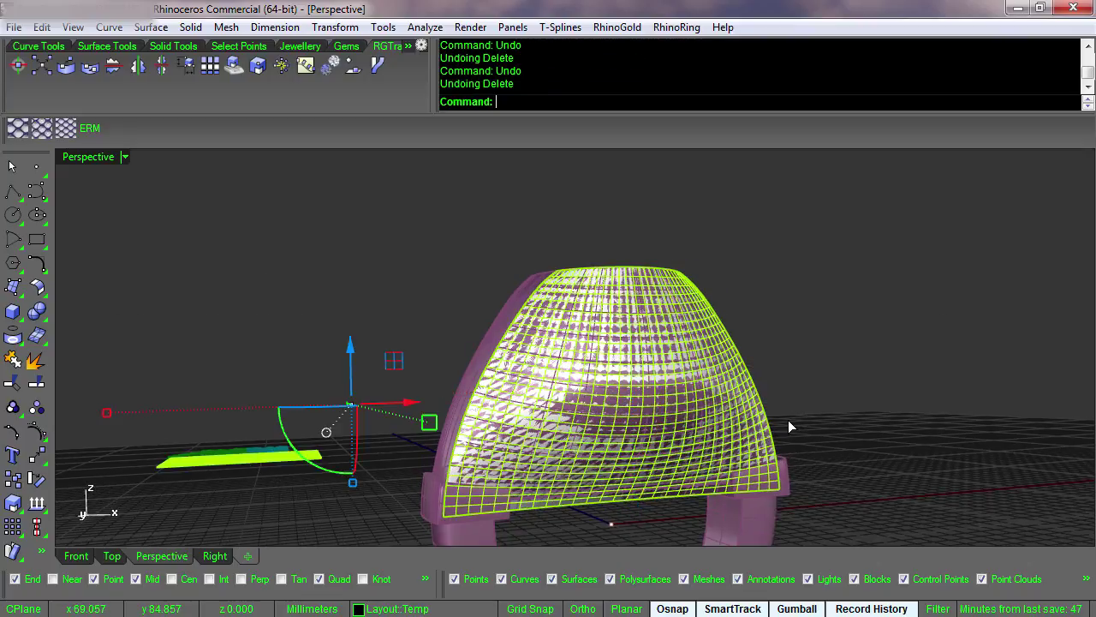
key("ctrl+z")
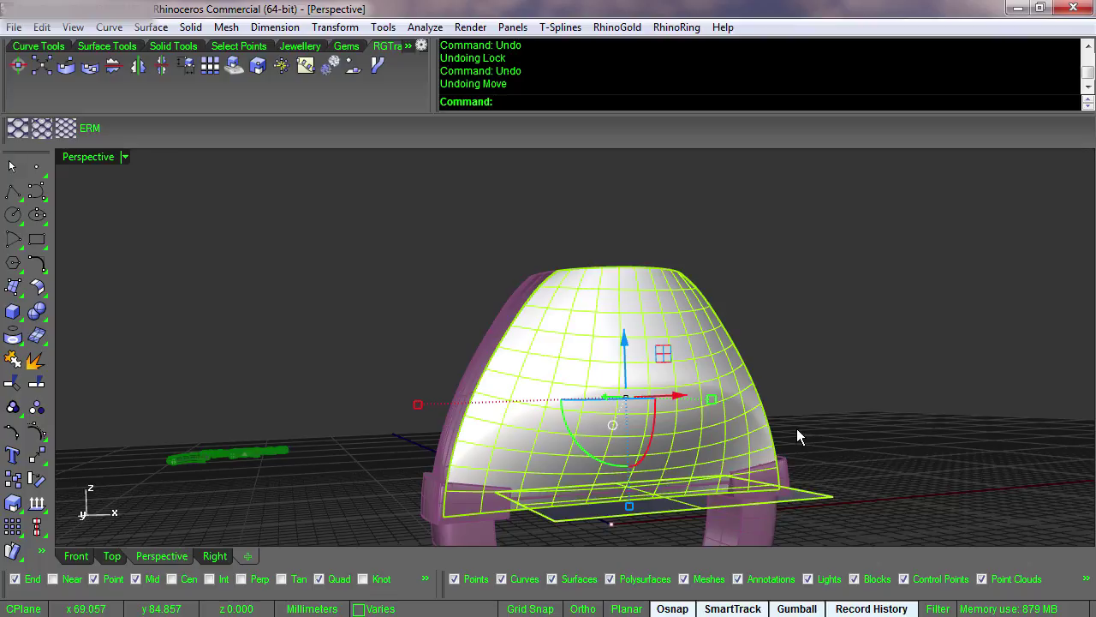
key("ctrl+y")
key("Escape")
Delete the planar surface beneath the flat ornament.
left_click(643, 401)
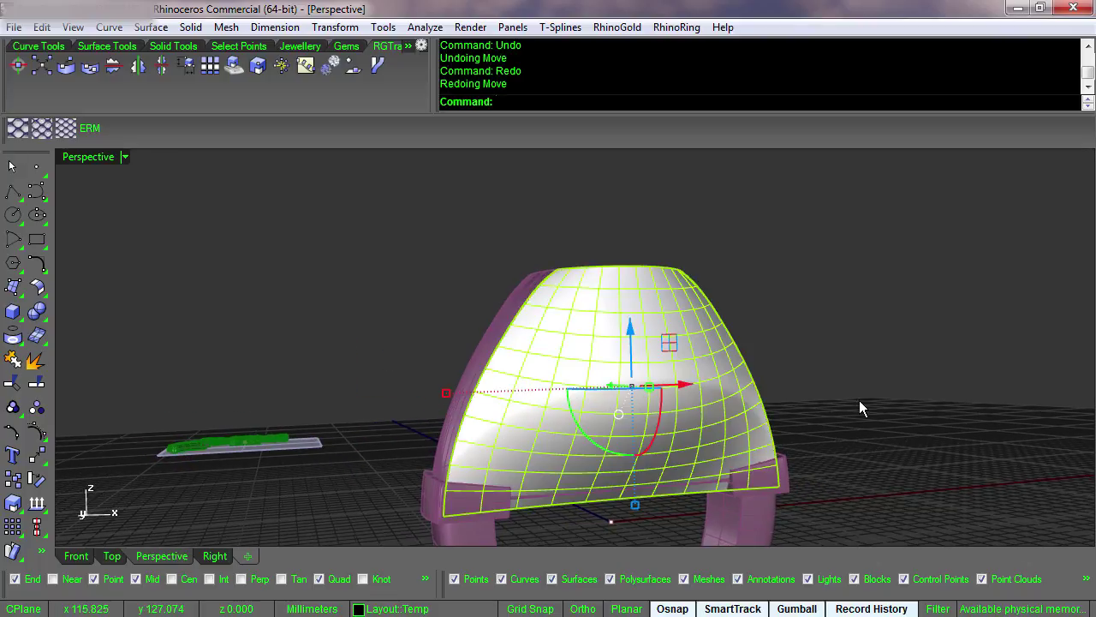
left_click(302, 449)
key("Delete")
Flatten the ring's front dome surface with Smash, using the Natural linear direction and no additional curves.
left_click(604, 433)
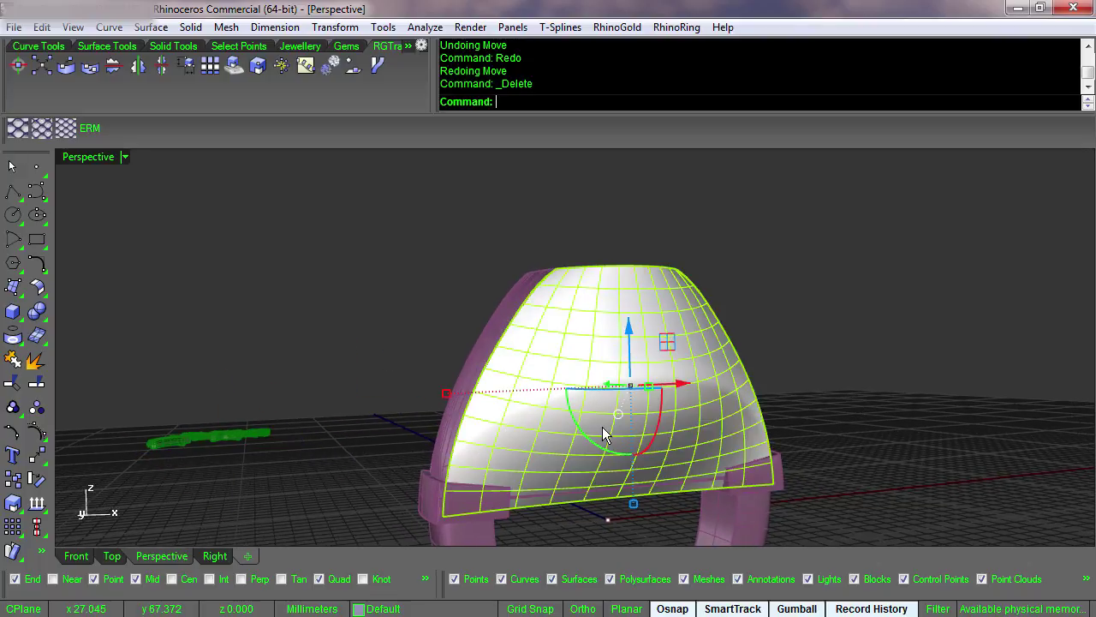
type("Sma")
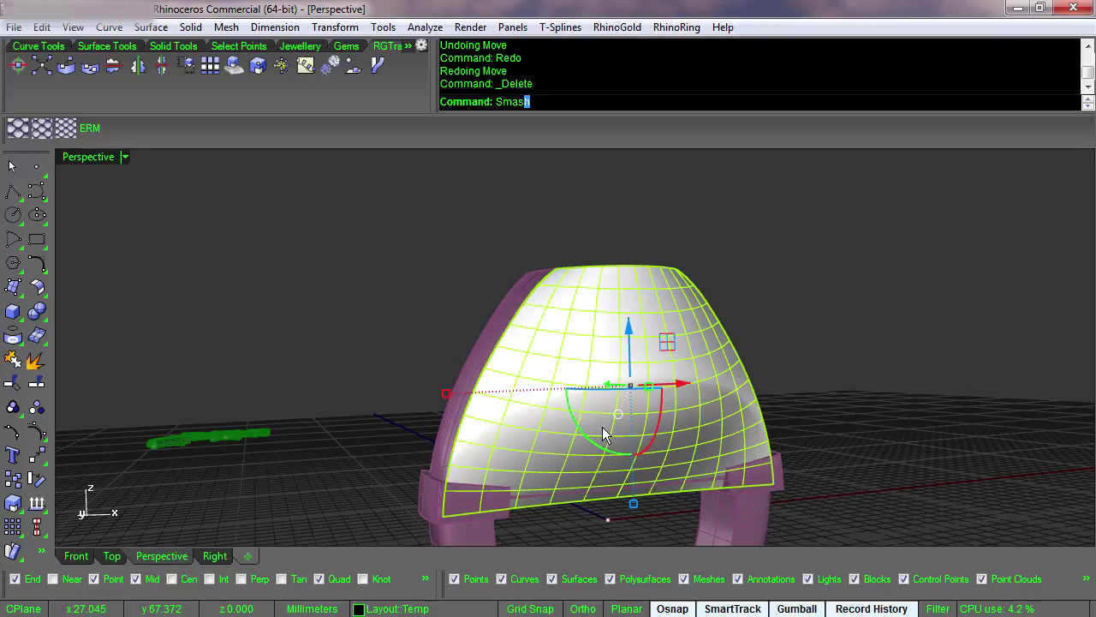
type("s")
key("Return")
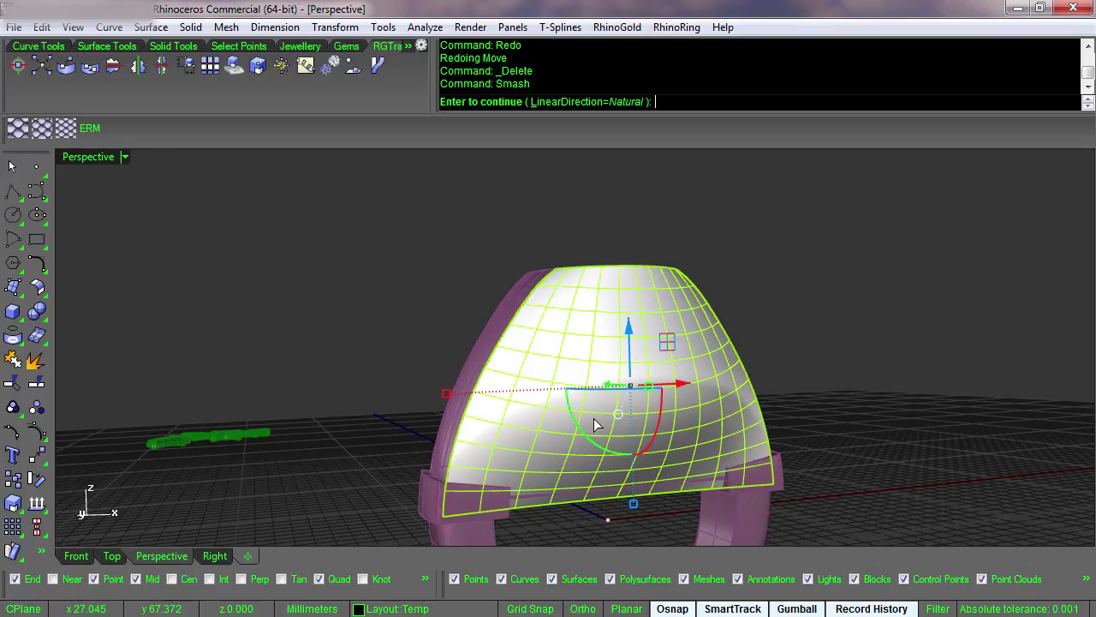
key("Return")
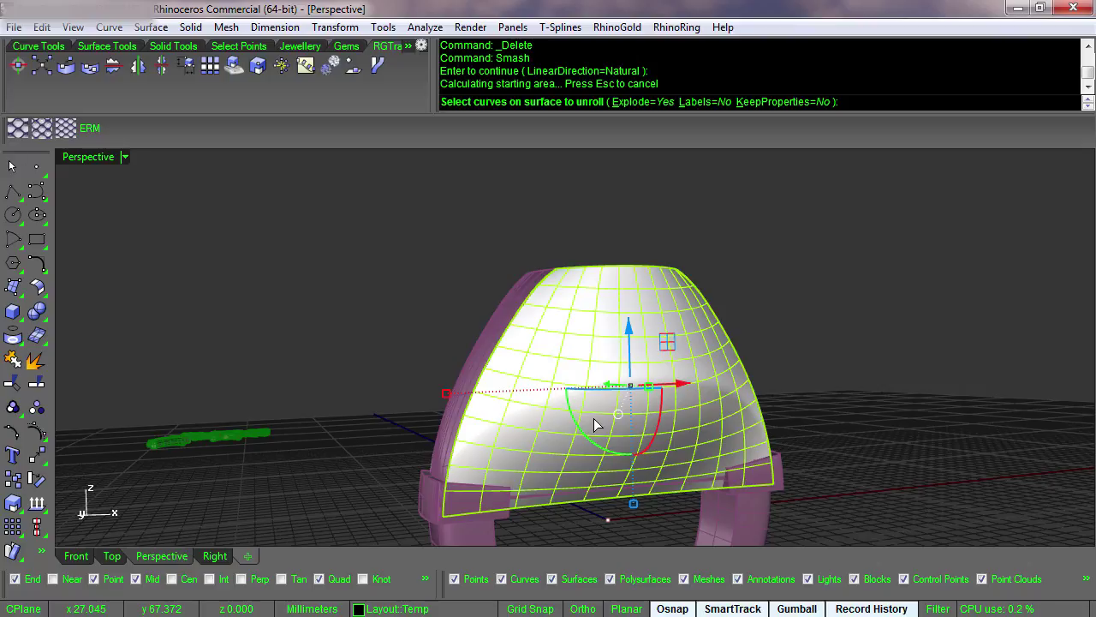
key("Return")
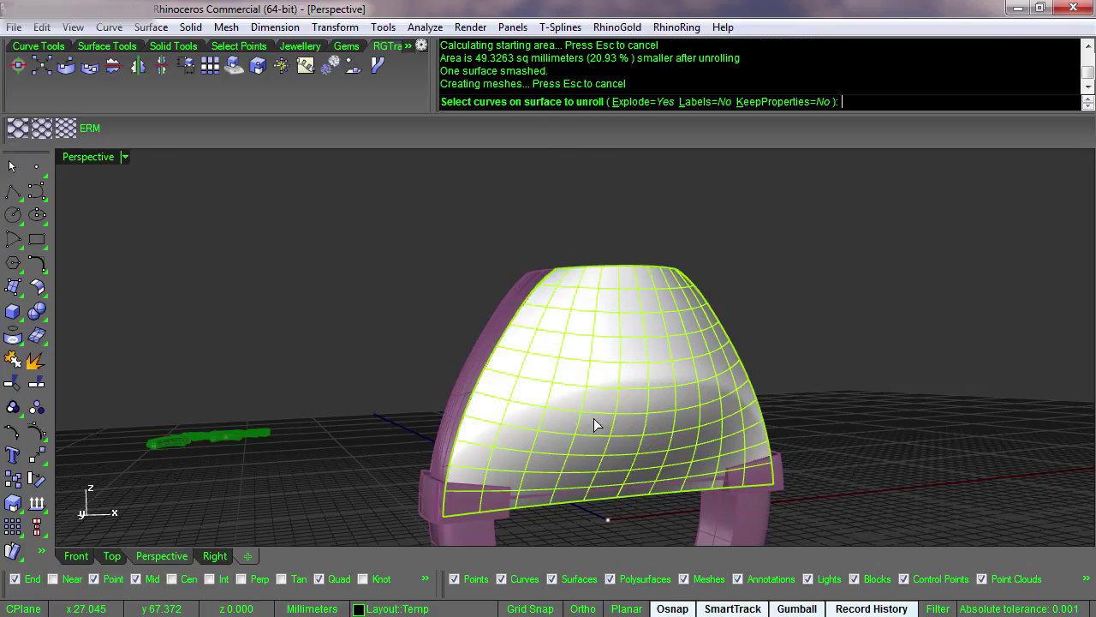
right_click_drag(597, 423, 602, 426)
left_click(602, 426)
Rotate the flattened dome surface about one end of its wide edge so that edge lies along the X axis.
right_click_drag(770, 390, 724, 308)
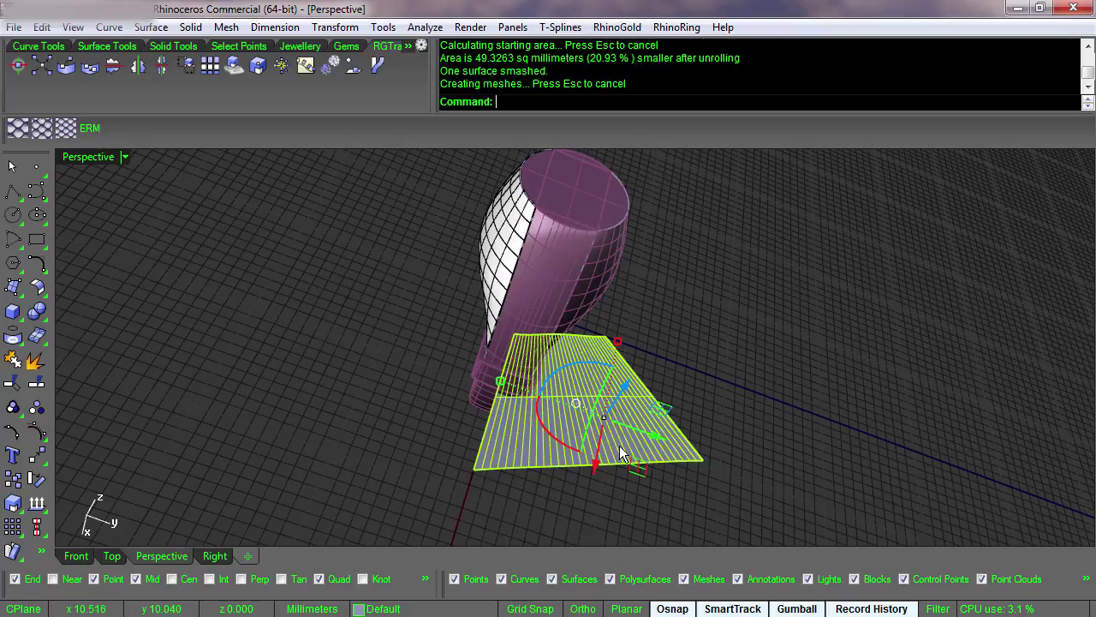
key("r")
left_click(474, 469)
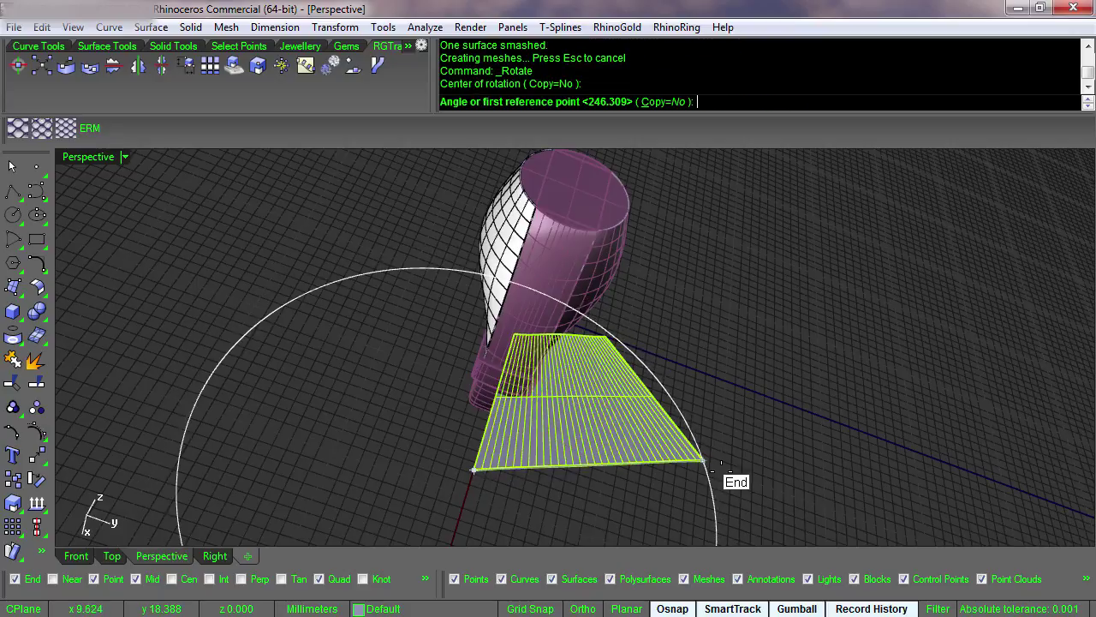
left_click(704, 461)
right_click_drag(709, 476, 891, 548)
key("shift")
left_click(1015, 473)
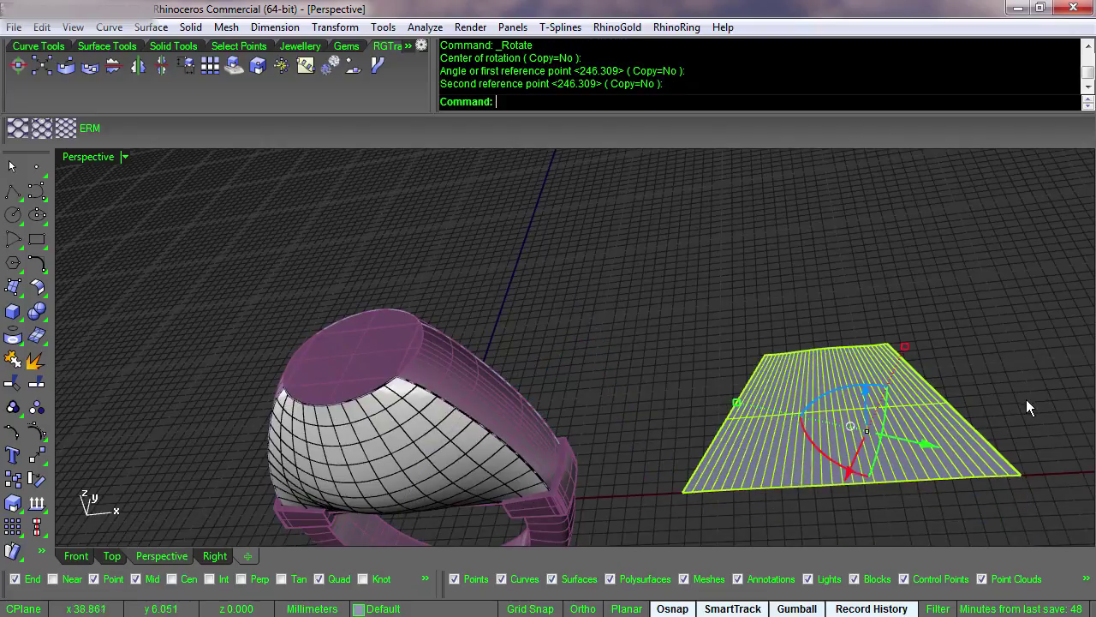
left_click(1028, 399)
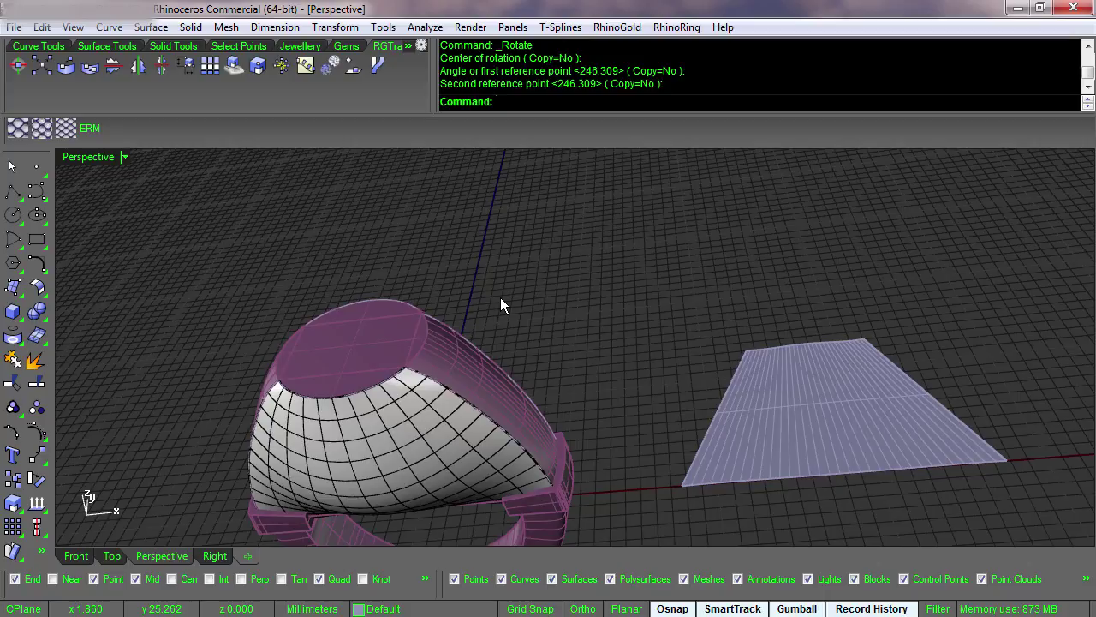
Move the flattened surface by its narrow edge's midpoint to the quadrant point at the top centre of the flat ornament.
left_click(802, 408)
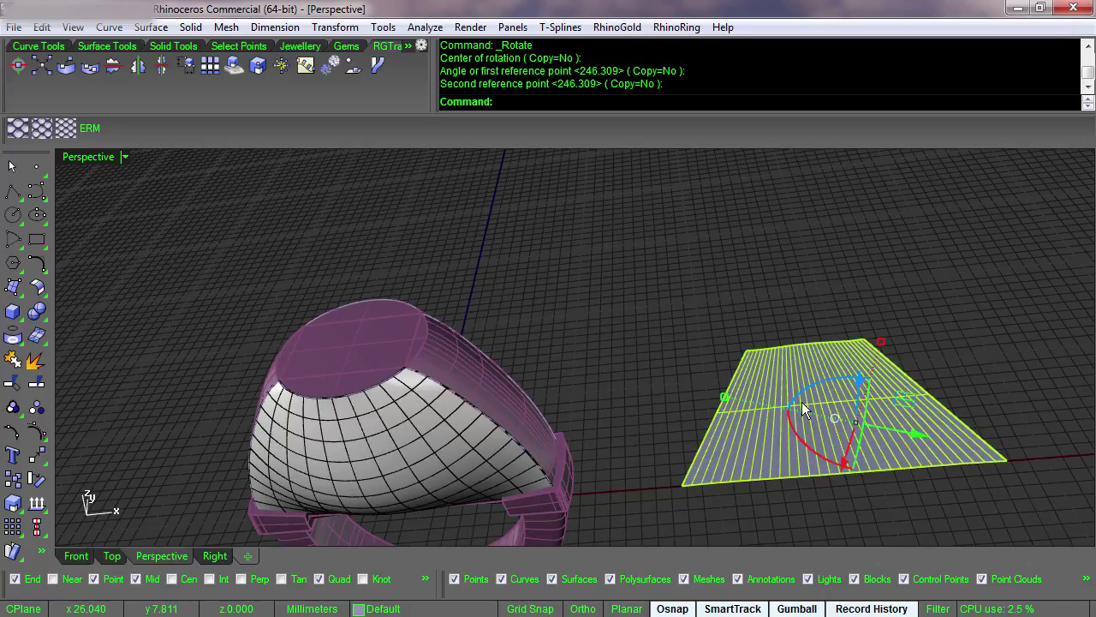
type("m")
key("Return")
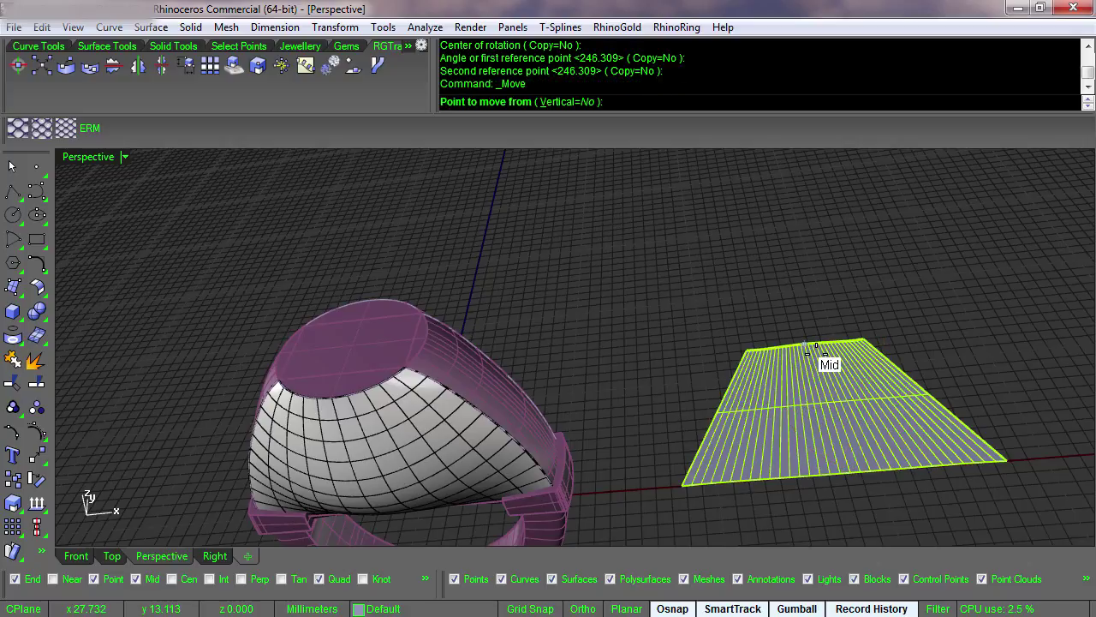
left_click(816, 353)
mouse_move(797, 354)
right_mouse_down()
mouse_move(791, 360)
mouse_move(807, 359)
mouse_move(795, 351)
right_mouse_up()
scroll(798, 355, "up", 5)
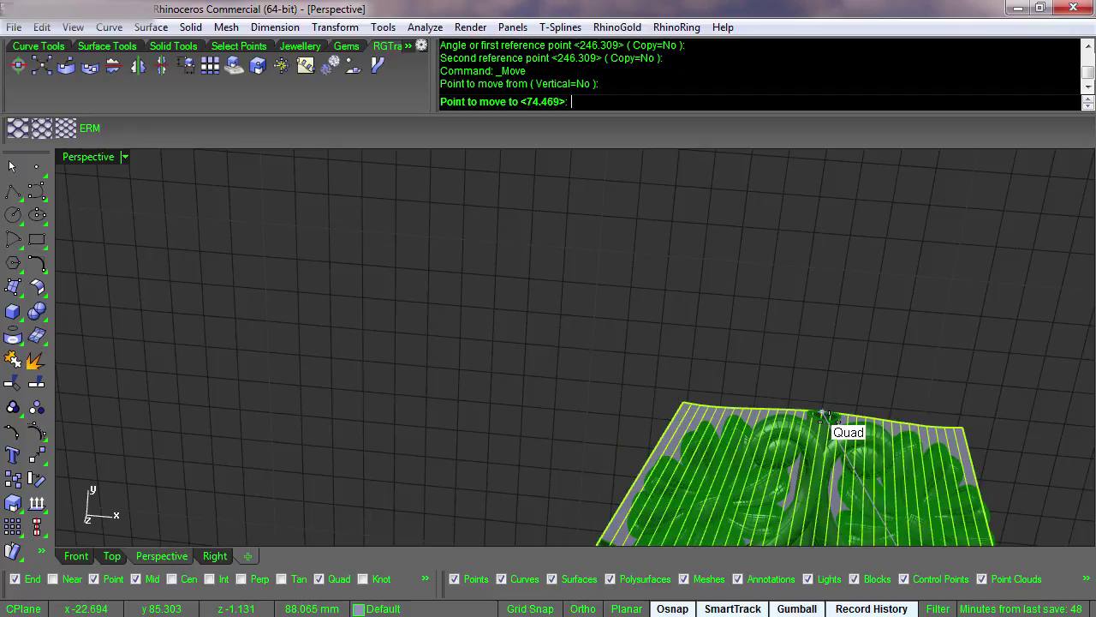
left_click(823, 416)
Lock the flat ornament's right-hand scroll and flower, leaving the central stem unlocked.
left_click_drag(717, 280, 947, 530)
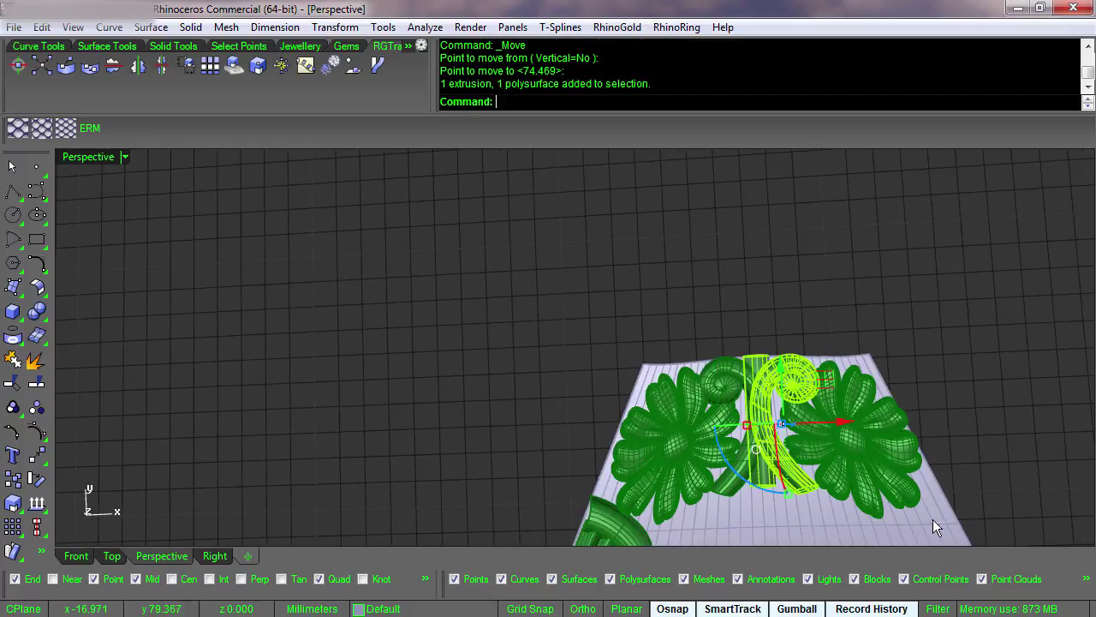
left_click(764, 483, "ctrl")
scroll(782, 518, "down", 3)
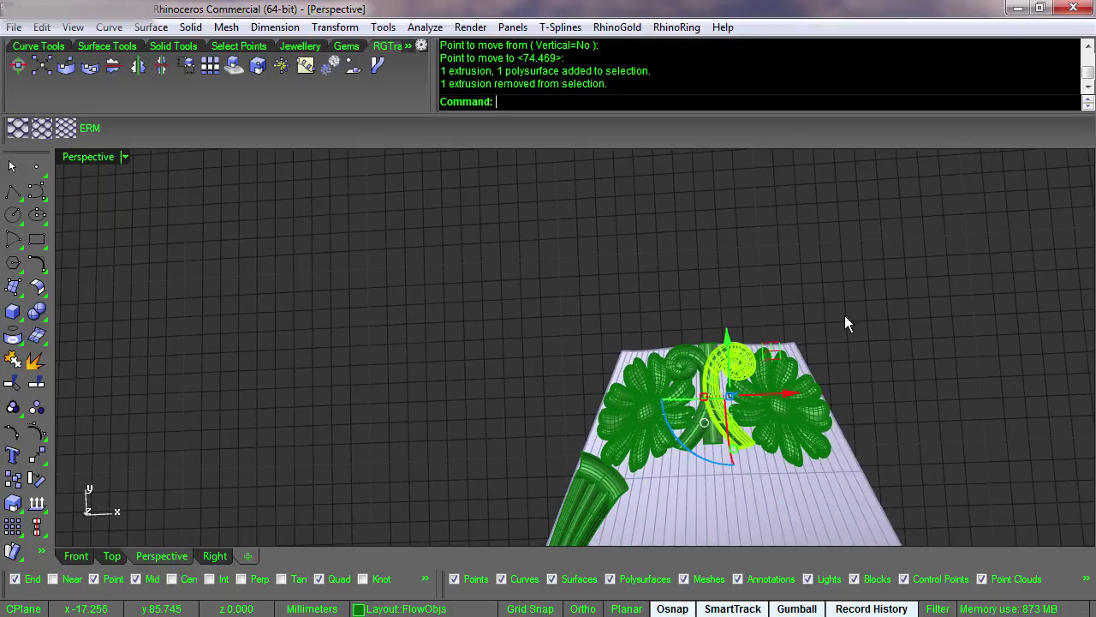
left_click(824, 433, "shift")
middle_click(781, 243)
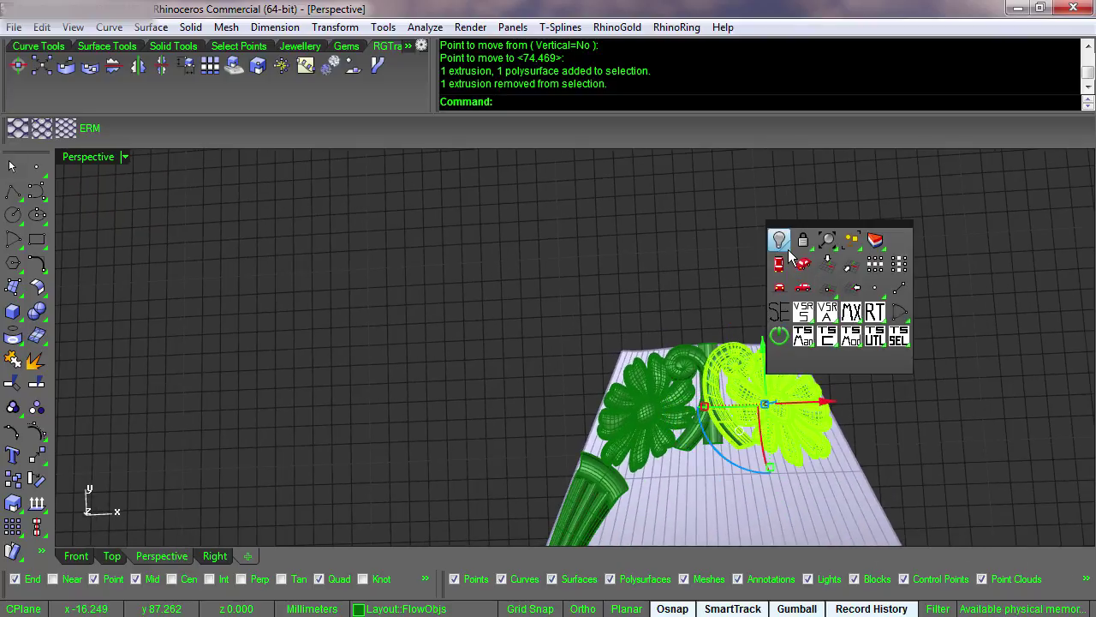
left_click(803, 240)
scroll(857, 291, "down", 3)
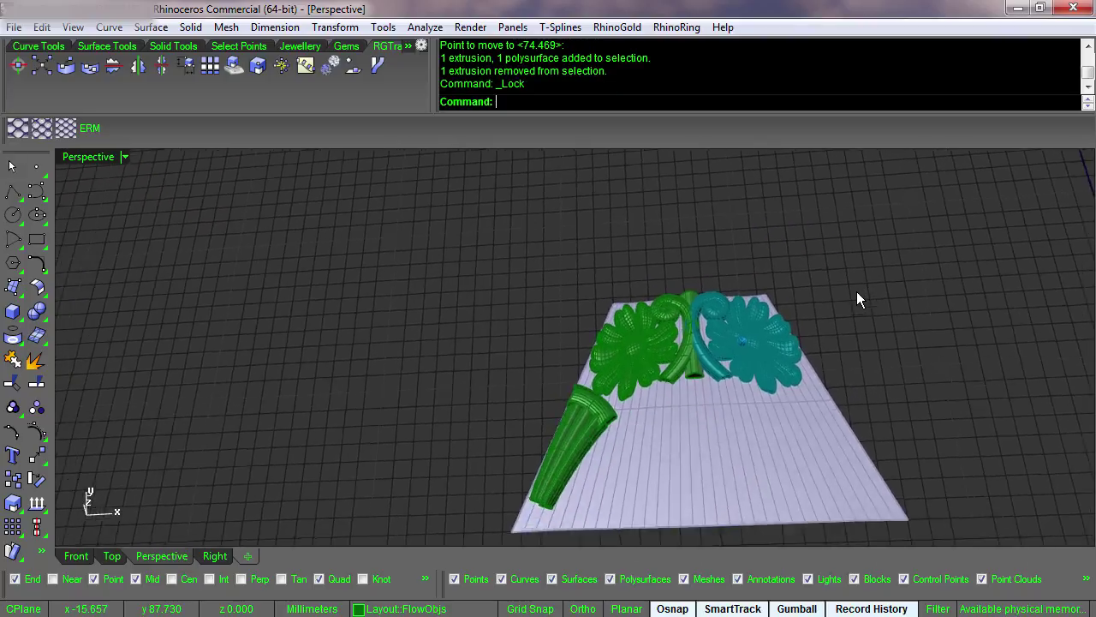
Flow the unlocked ornament pieces from the flattened surface onto the ring's front dome with FlowAlongSrf, using Copy=Yes and Rigid=No.
left_click_drag(403, 216, 748, 547)
type("Flo")
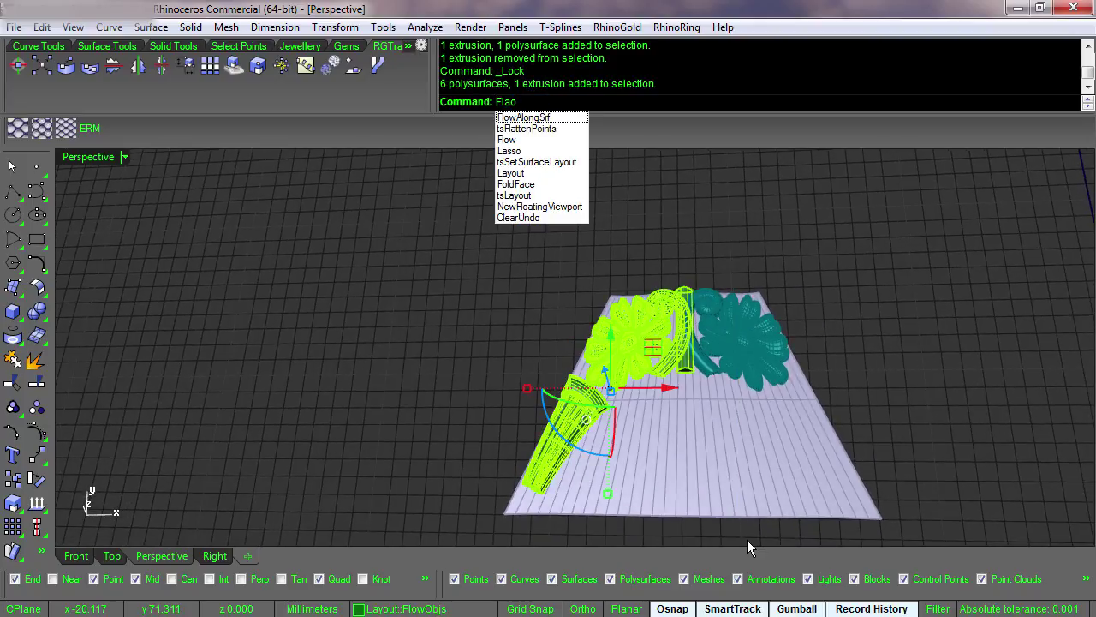
type("w")
key("Return")
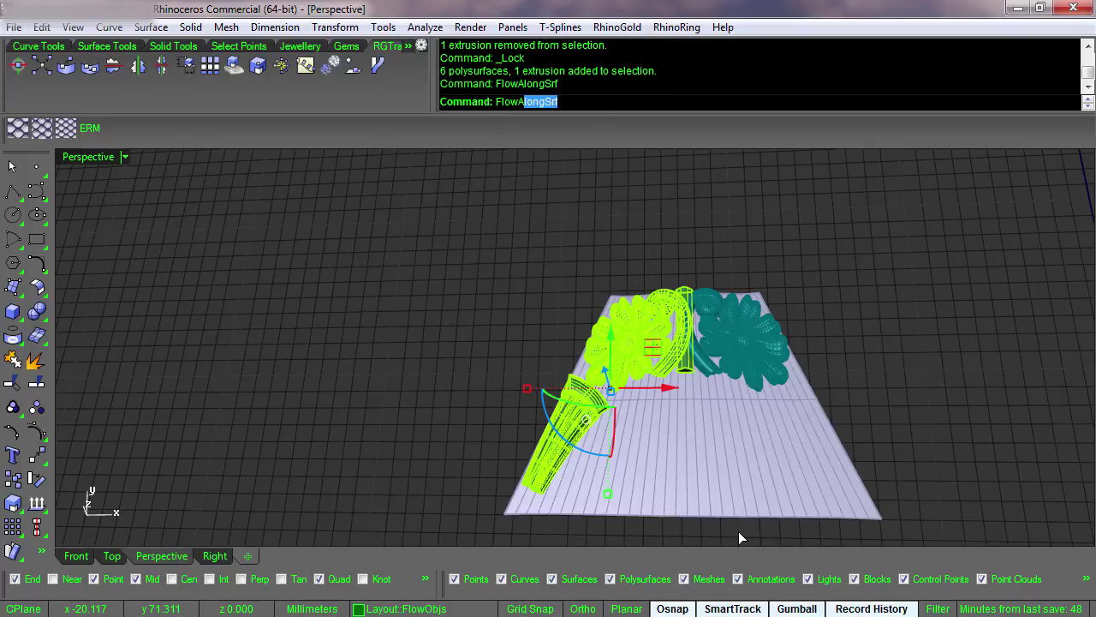
left_click(858, 480)
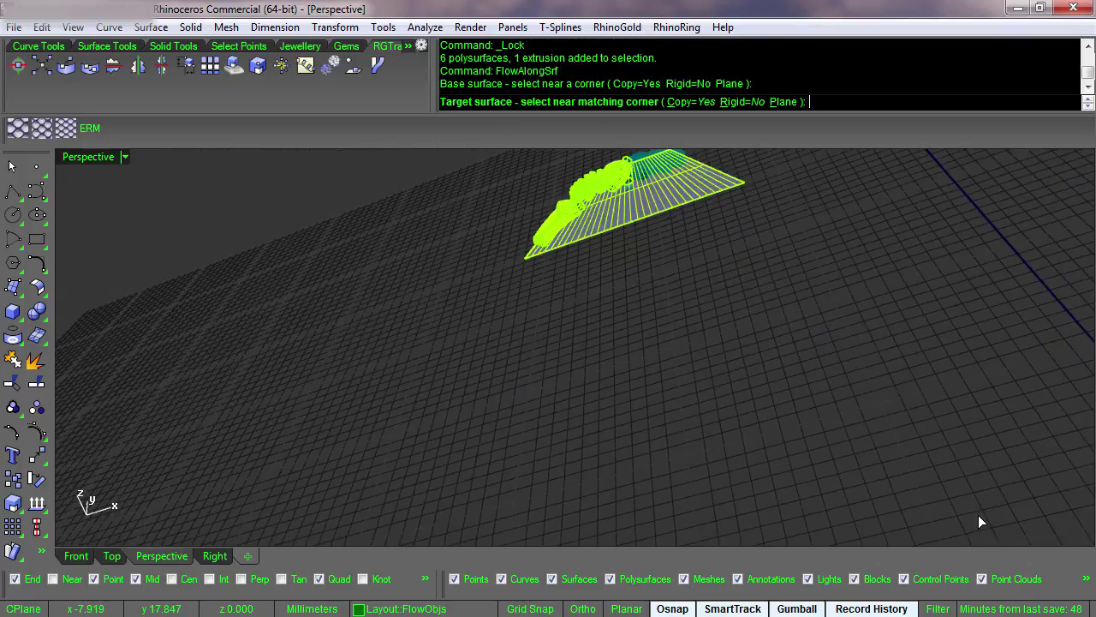
right_click_drag(981, 488, 933, 347)
left_click(931, 346)
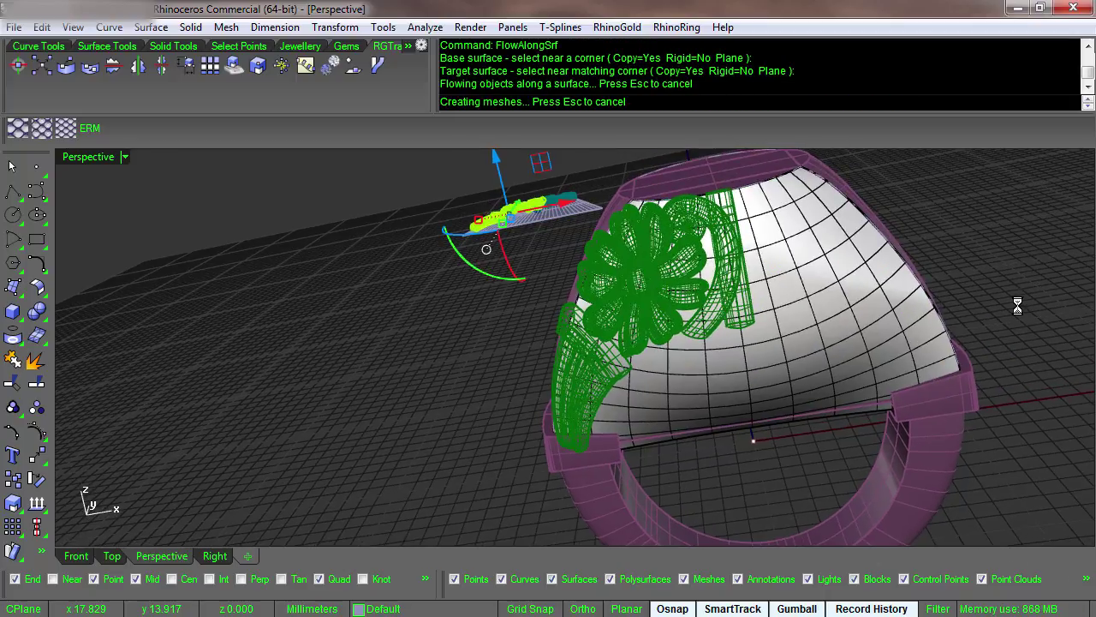
mouse_move(1018, 305)
right_mouse_down()
mouse_move(1062, 308)
mouse_move(1019, 305)
right_mouse_up()
key("Escape")
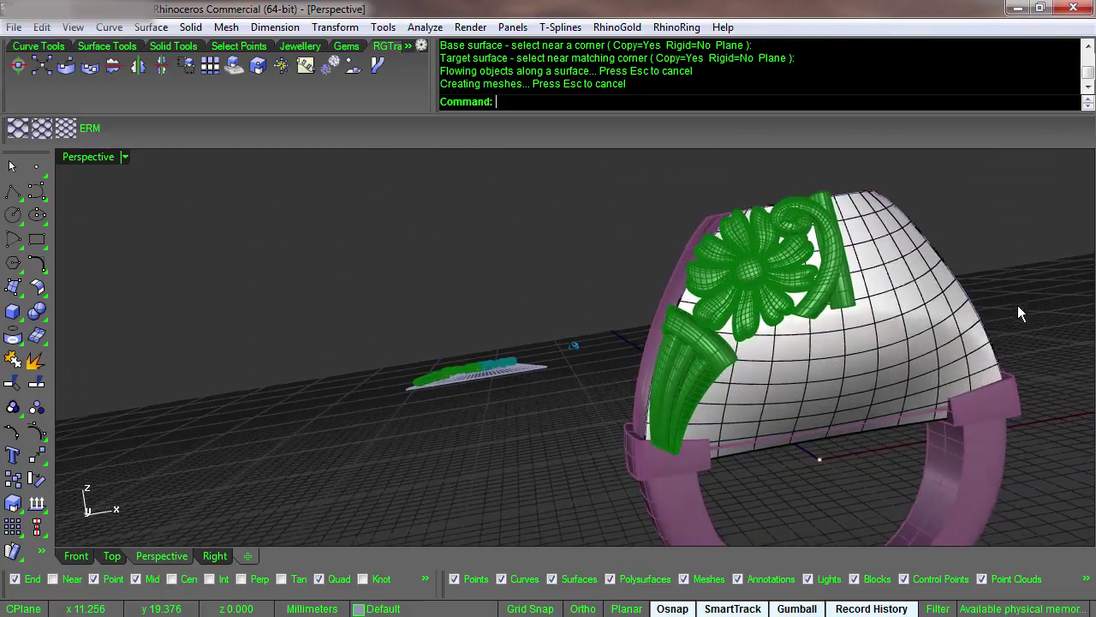
Examine how the flowed ornament follows the front dome's curvature from several viewing angles.
key("Down")
key("Down")
key("Down")
key("Down")
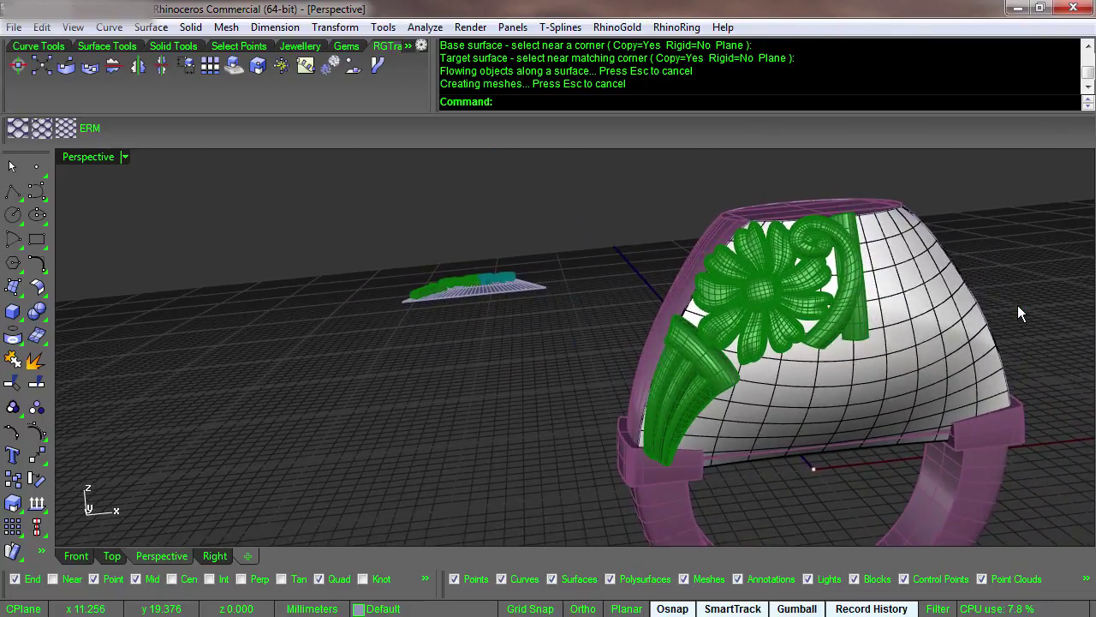
key("Left")
key("Left")
key("Left")
key("Left")
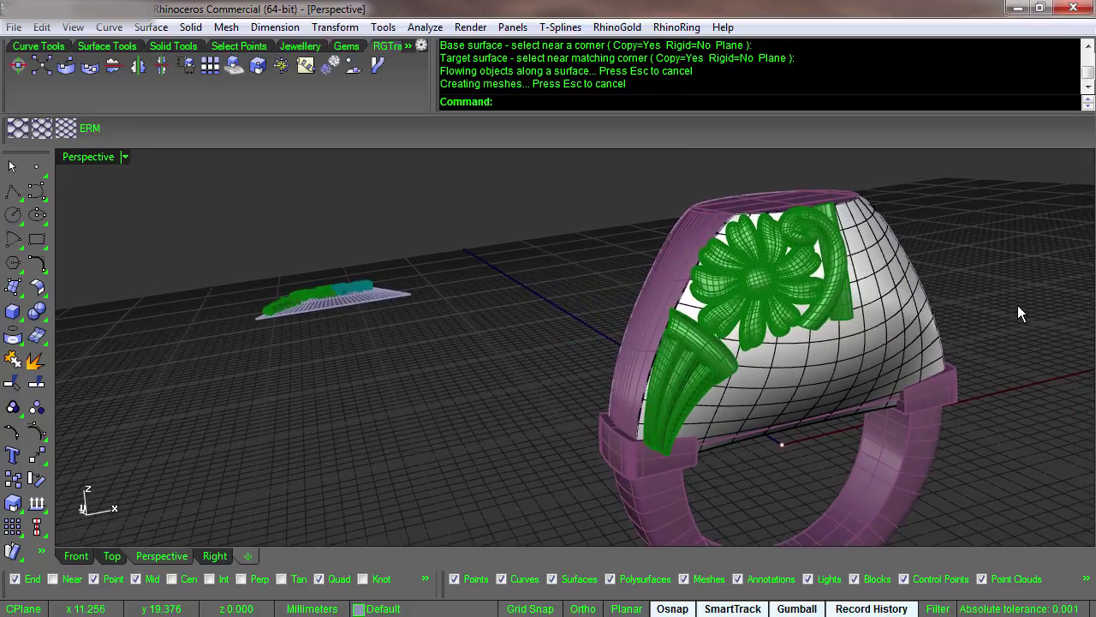
key("Right")
key("Right")
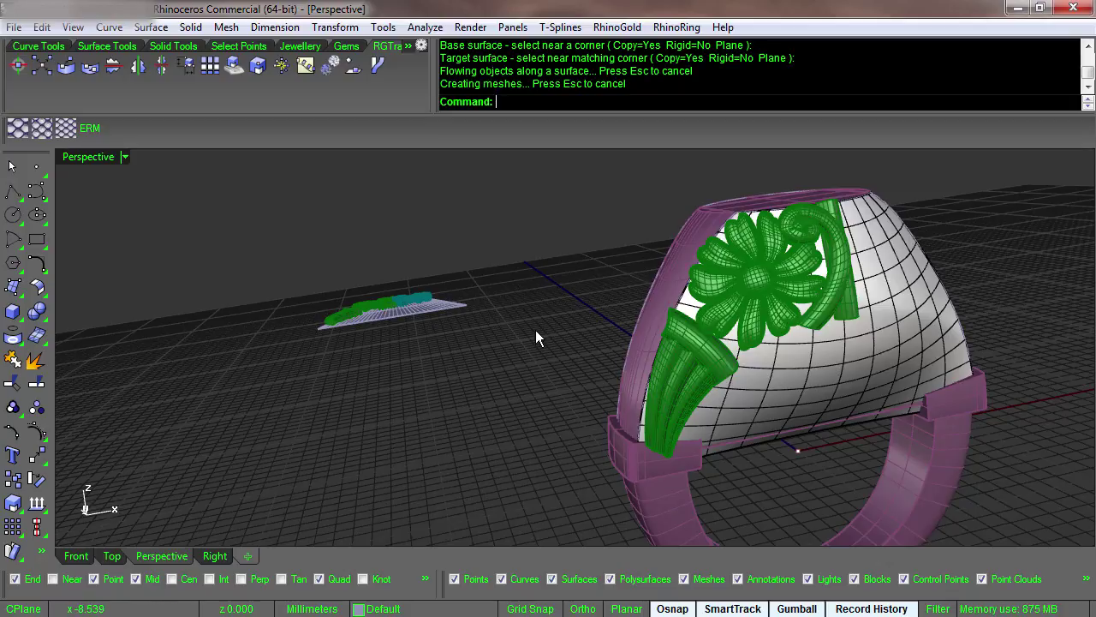
right_click_drag(522, 319, 516, 338)
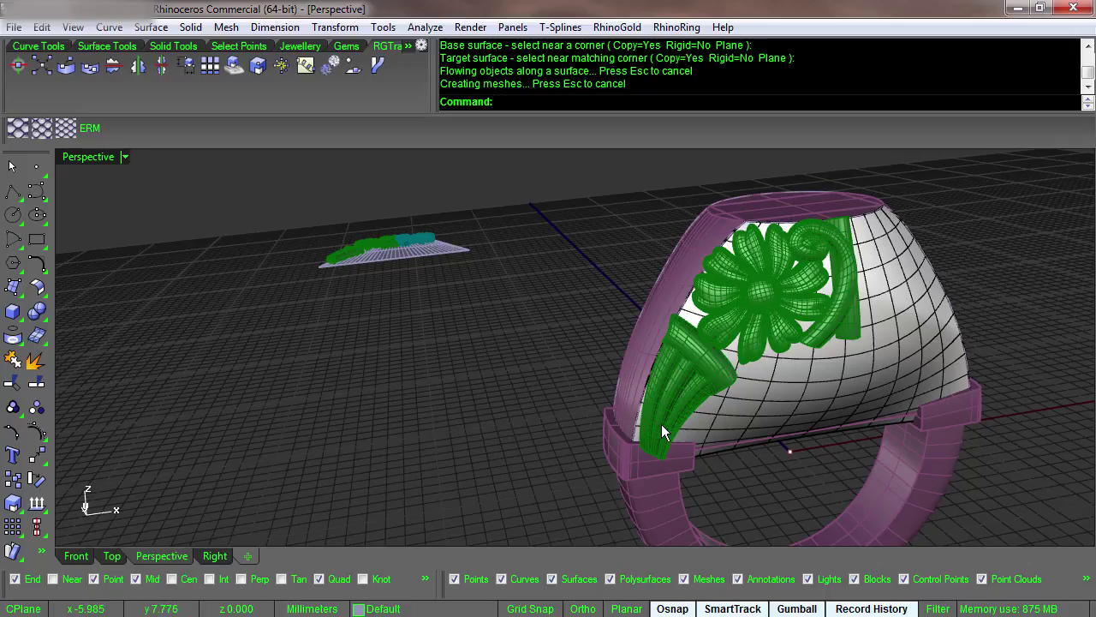
Inspect the flowed fluted piece, flower and scroll up close, checking their shape and contact with the dome and shoulder.
right_click_drag(682, 390, 746, 393)
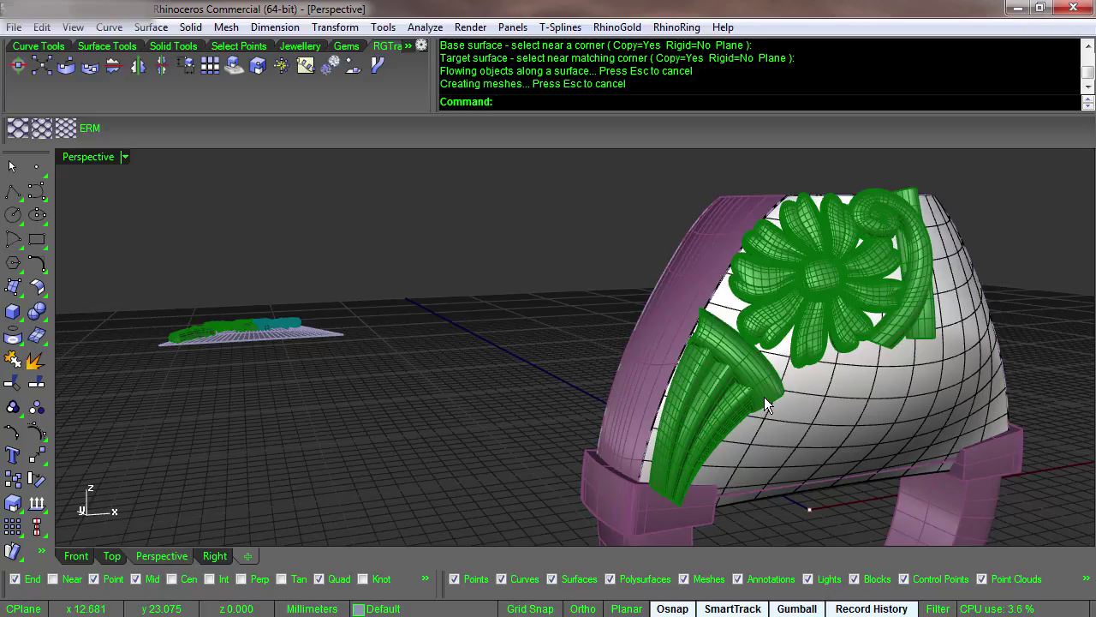
right_click_drag(764, 398, 743, 460)
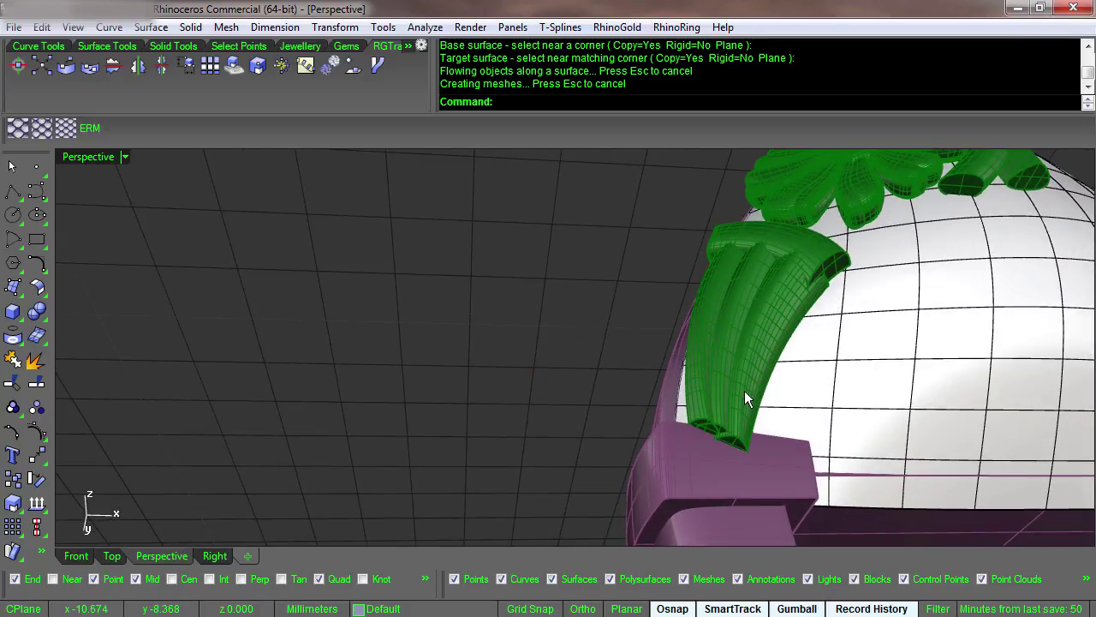
right_click_drag(806, 250, 883, 263)
left_click(883, 263)
right_click_drag(888, 415, 567, 351)
right_click_drag(480, 413, 494, 410)
key("Left")
key("Left")
key("Left")
key("Left")
key("Left")
key("Left")
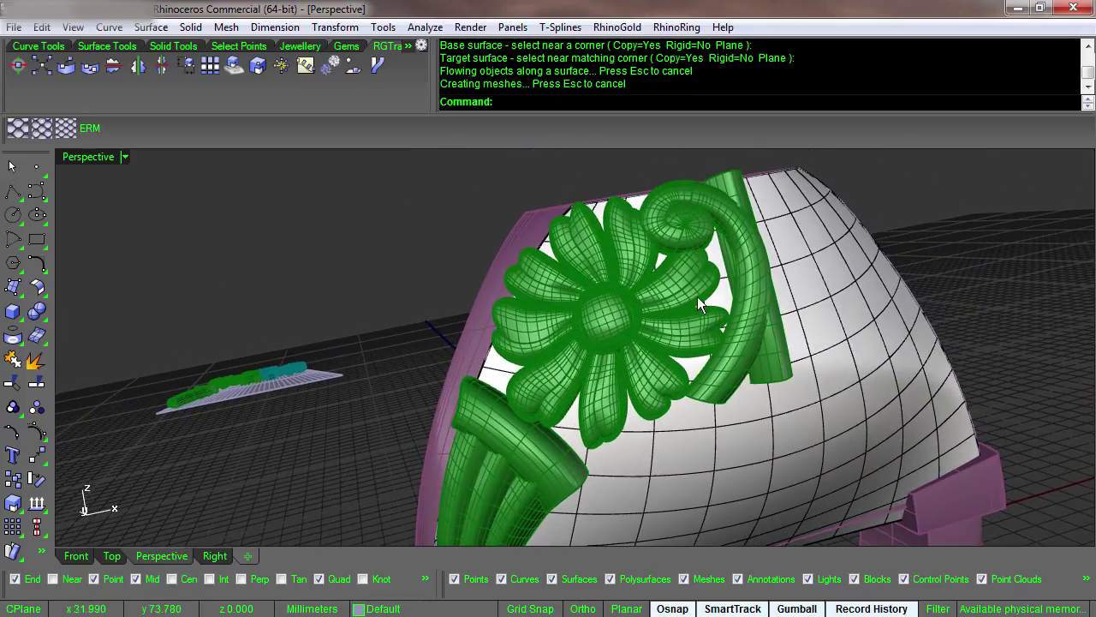
right_click_drag(537, 324, 690, 412)
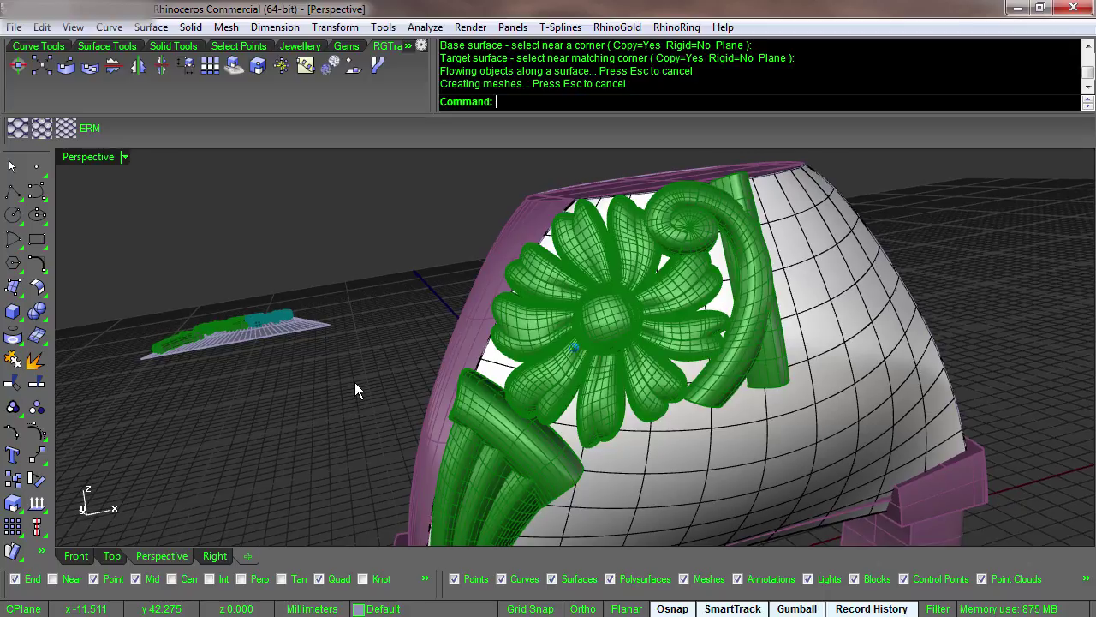
scroll(354, 382, "down", 5)
scroll(514, 388, "up", 2)
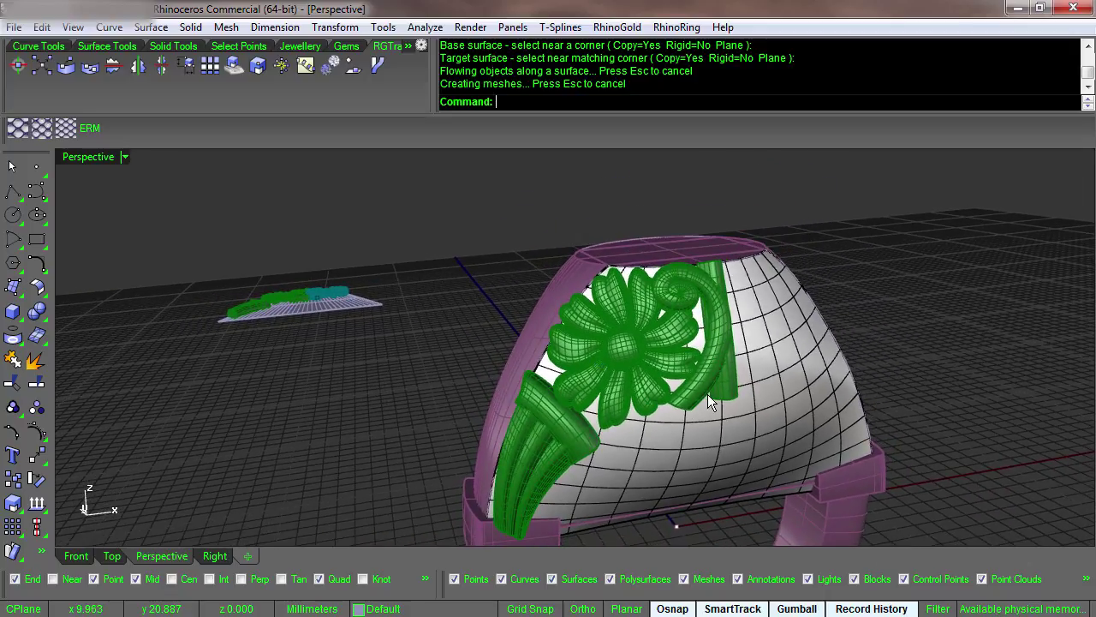
scroll(708, 394, "down", 2)
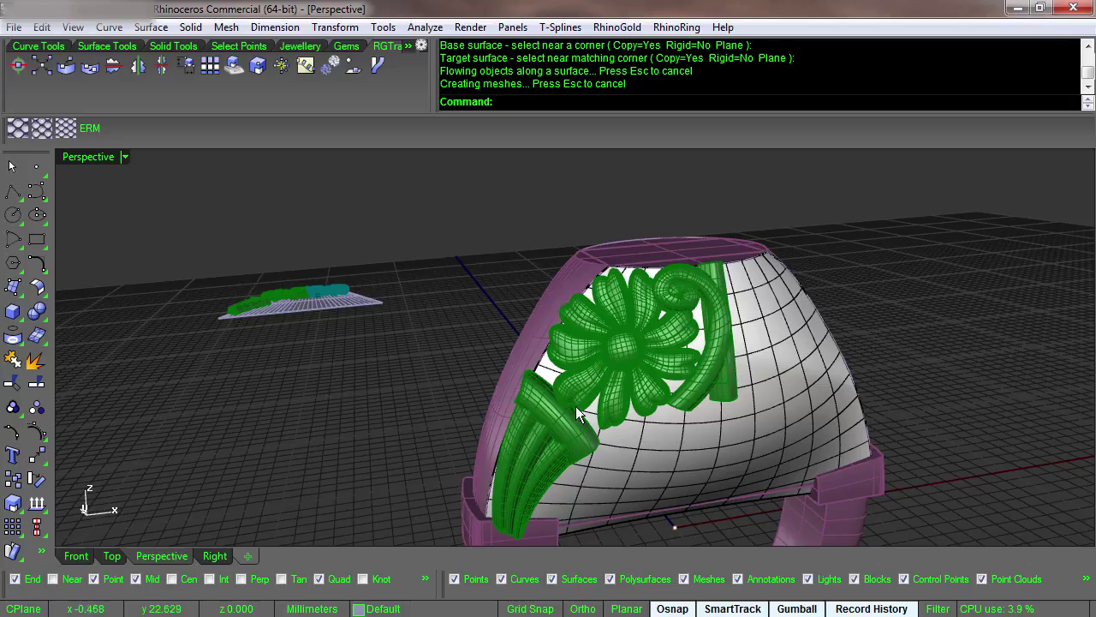
right_click_drag(928, 347, 956, 348)
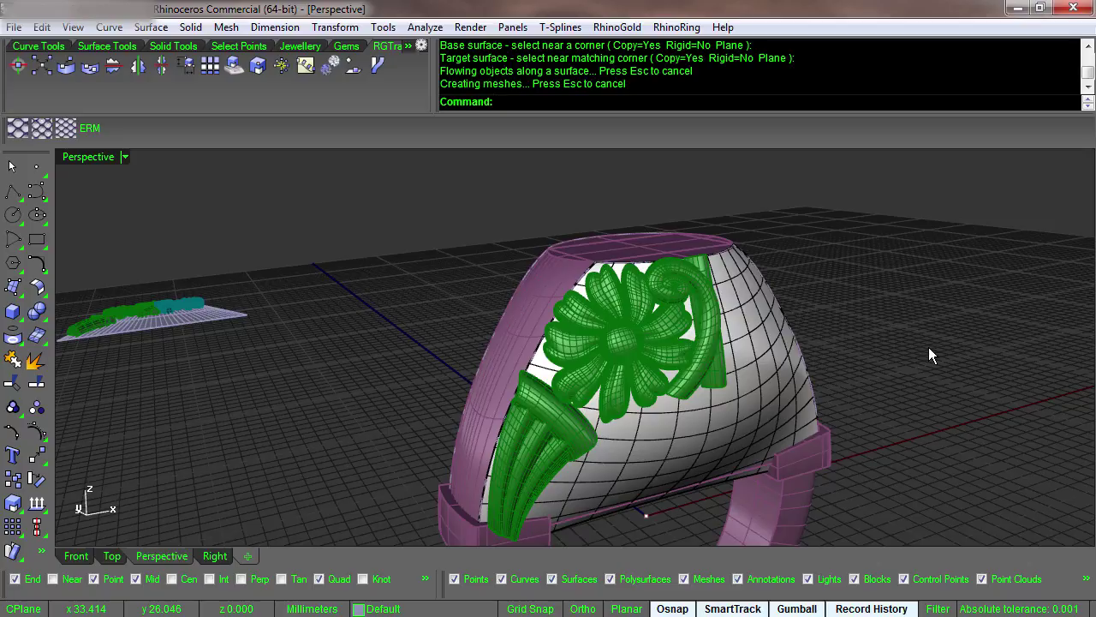